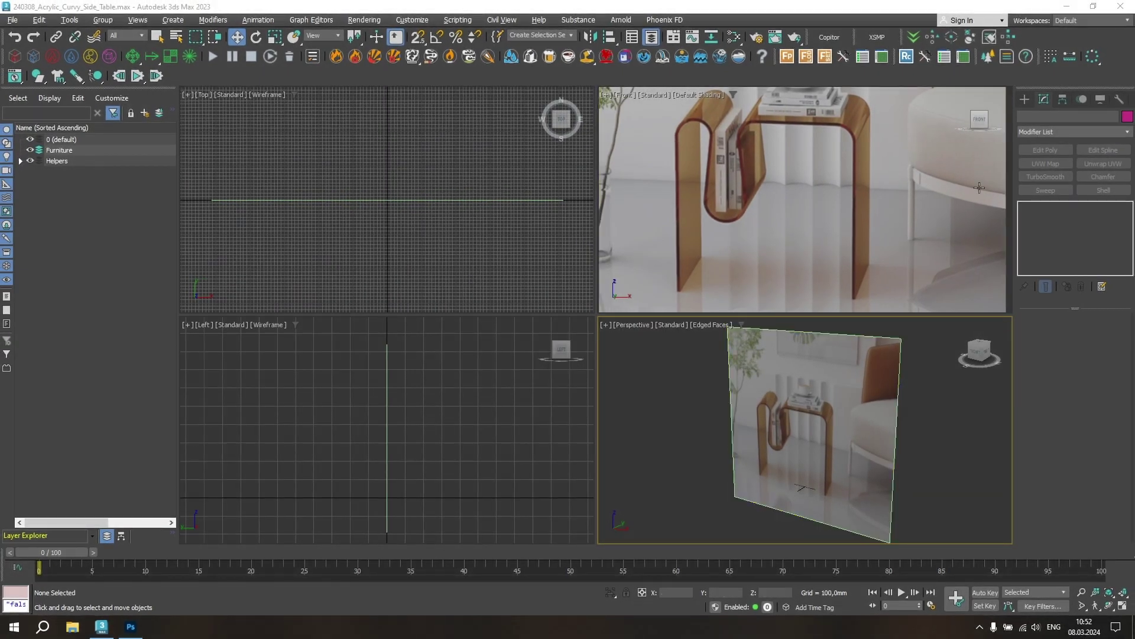
# Pick the Line spline tool with Corner drag type and maximize the Front viewport
pyautogui.click(1023, 100)
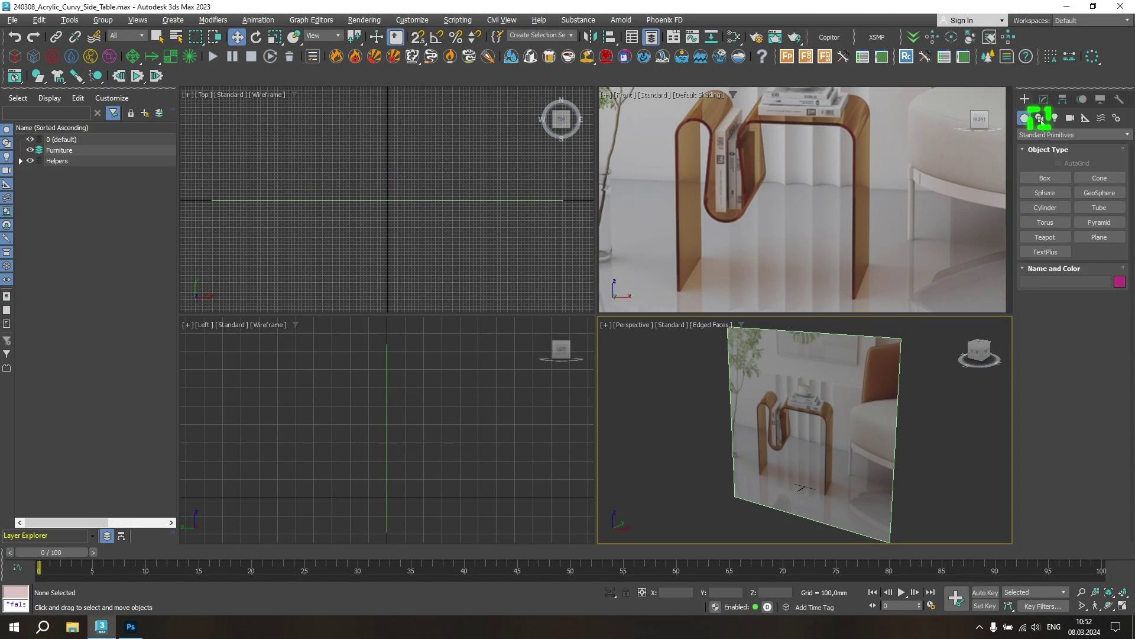
pyautogui.click(1040, 117)
pyautogui.click(1045, 192)
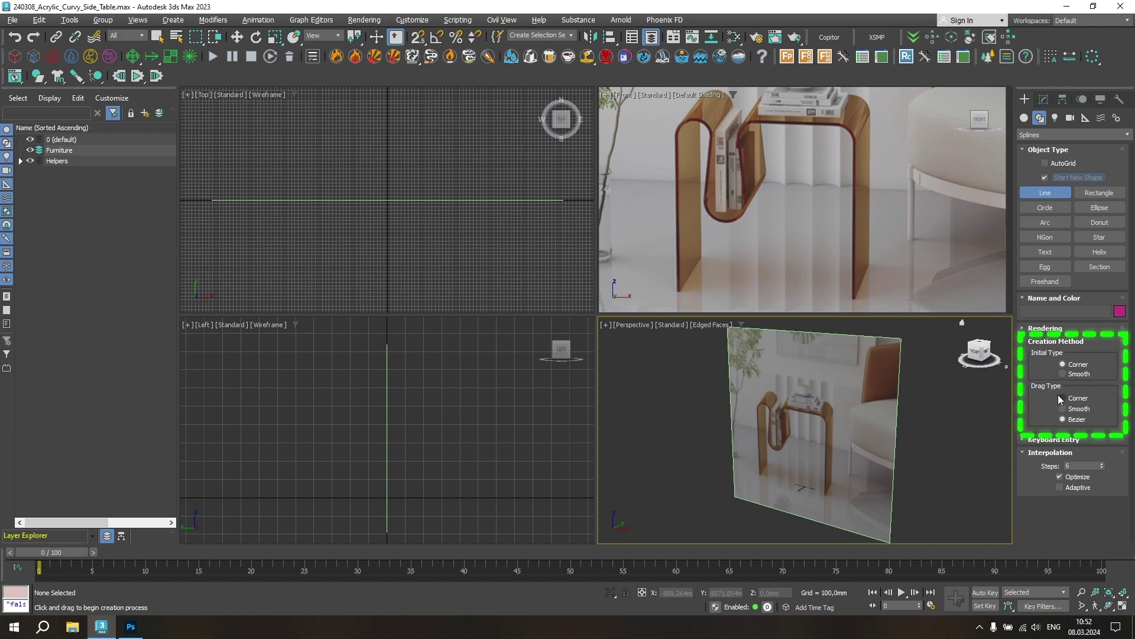
pyautogui.hotkey('alt', 'w')
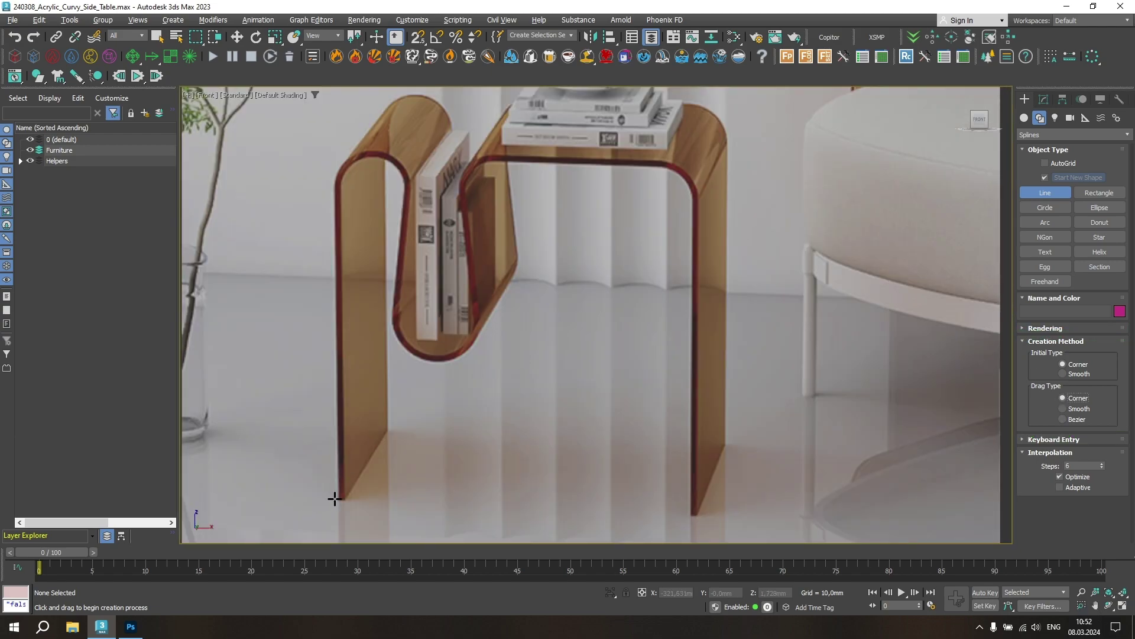
# Trace an eight-vertex corner line from the left foot, through the magazine loop, to the right foot
pyautogui.click(341, 499)
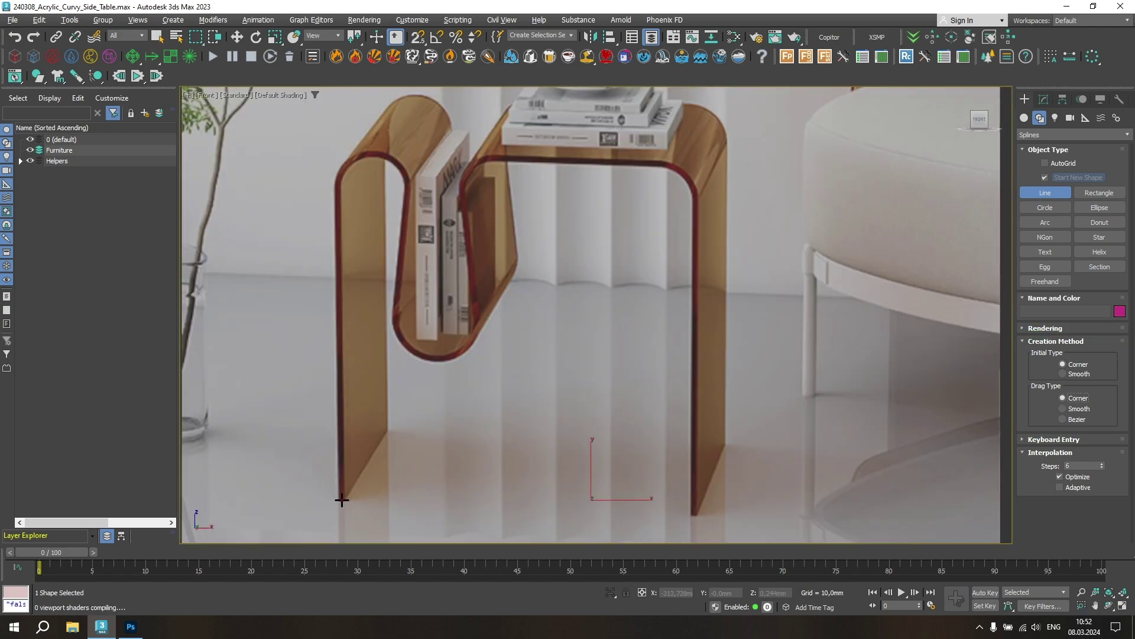
pyautogui.keyDown('shift'); pyautogui.click(366, 153); pyautogui.keyUp('shift')
pyautogui.keyDown('shift'); pyautogui.click(417, 158); pyautogui.keyUp('shift')
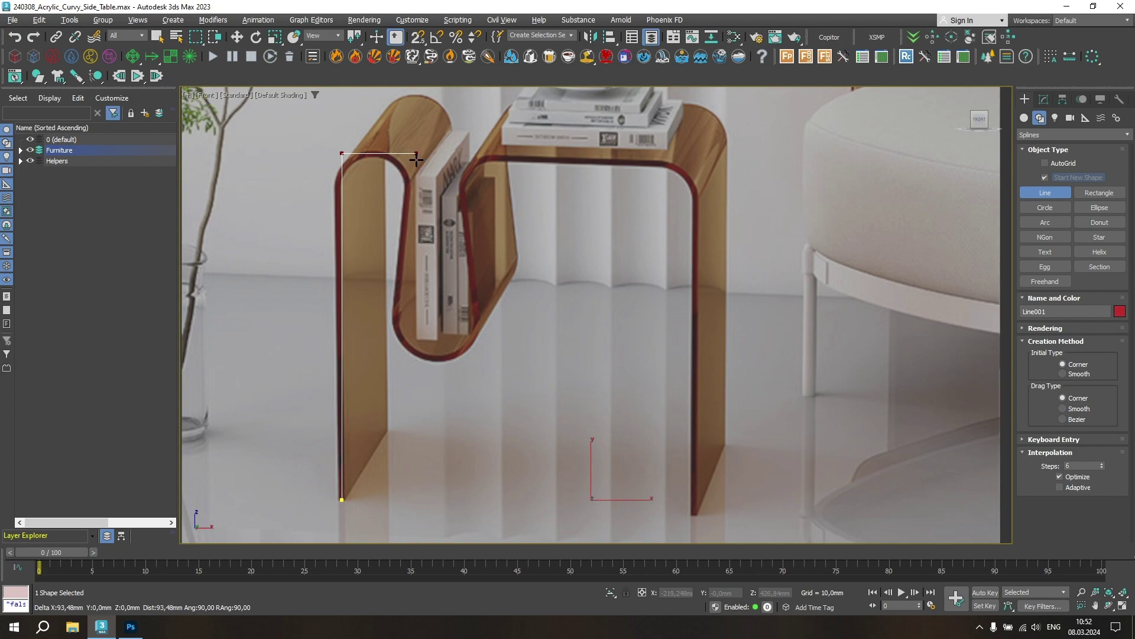
pyautogui.click(388, 355)
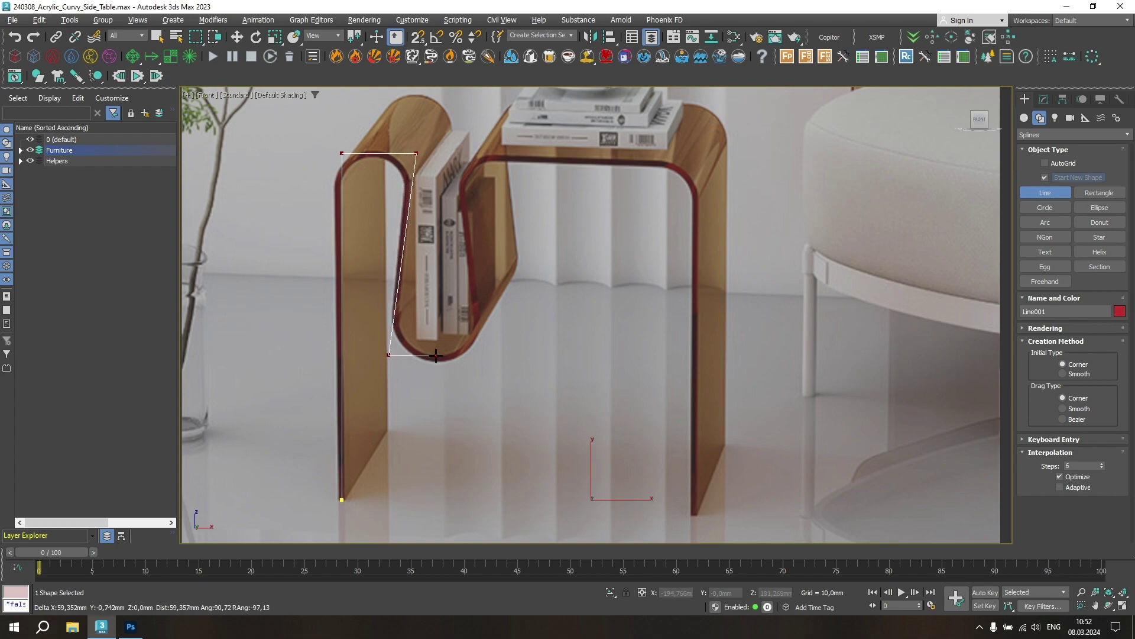
pyautogui.keyDown('shift'); pyautogui.click(483, 347); pyautogui.keyUp('shift')
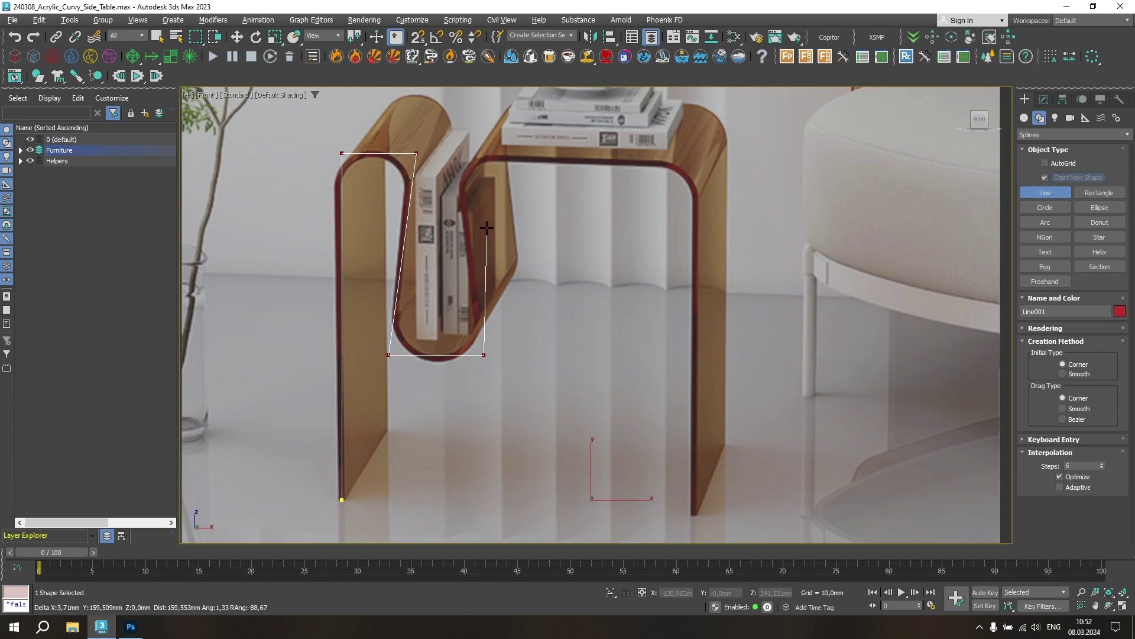
pyautogui.click(455, 155)
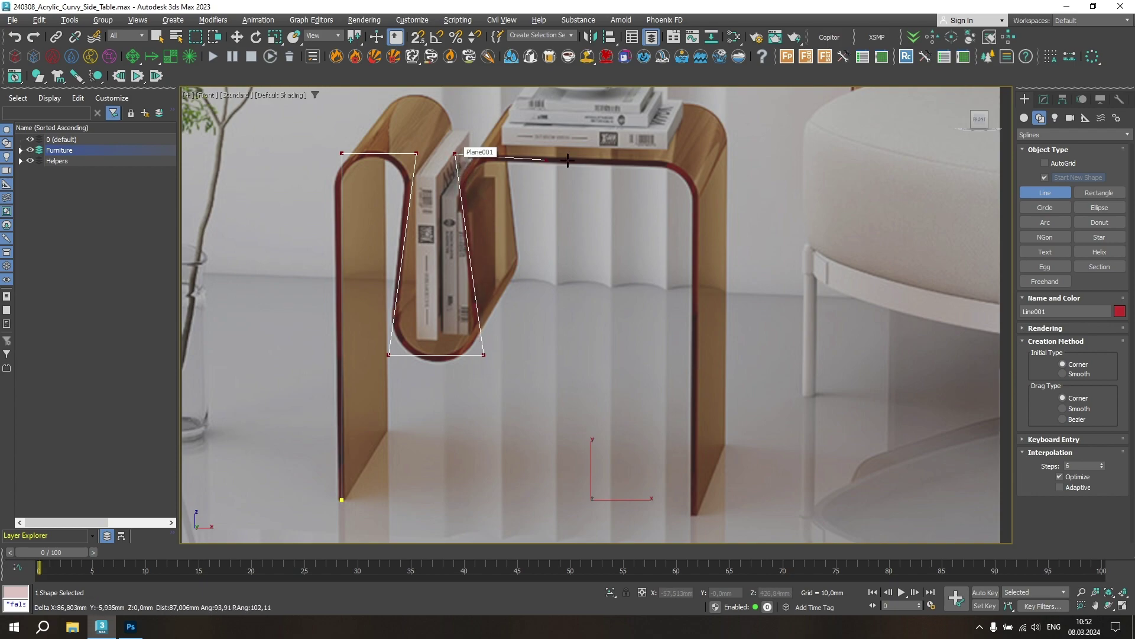
pyautogui.keyDown('shift'); pyautogui.click(698, 183); pyautogui.keyUp('shift')
pyautogui.keyDown('shift'); pyautogui.click(694, 499); pyautogui.keyUp('shift')
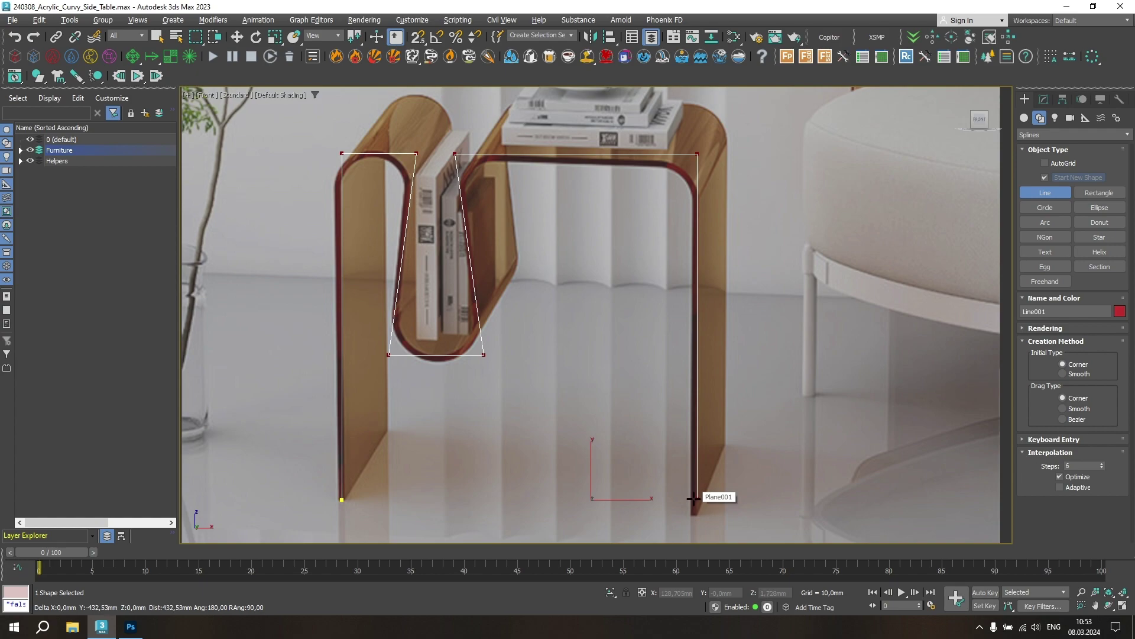
pyautogui.rightClick(735, 471)
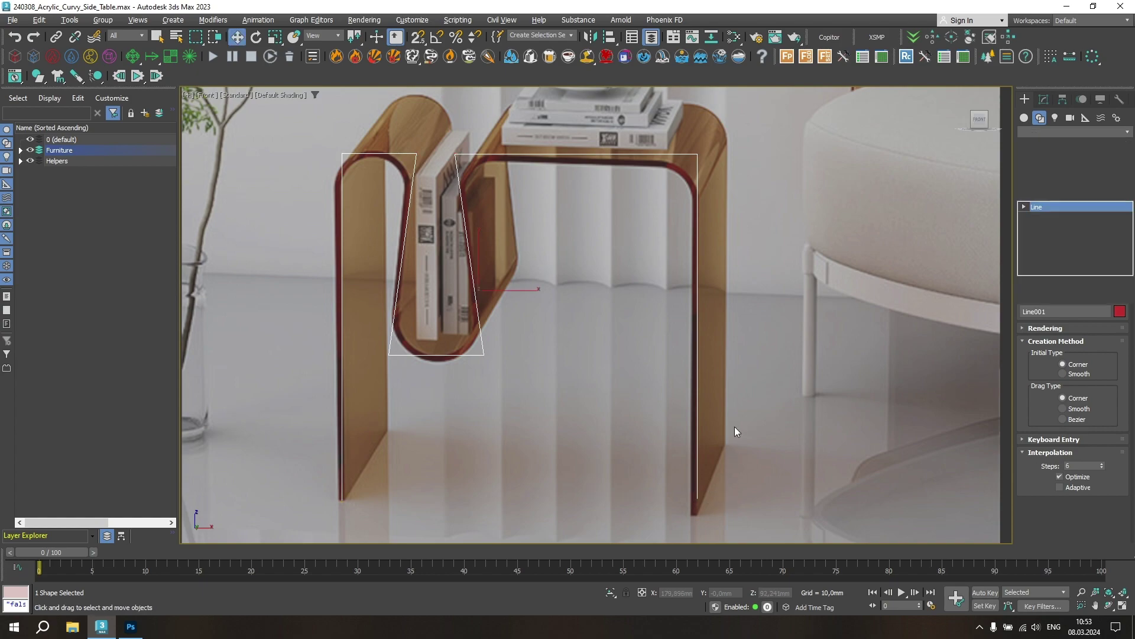
# At Vertex level, snap the right foot vertex level with the left foot
pyautogui.press('w')
pyautogui.moveTo(740, 524)
pyautogui.mouseDown()
pyautogui.moveTo(651, 458)
pyautogui.moveTo(341, 499)
pyautogui.mouseUp()
pyautogui.press('s')
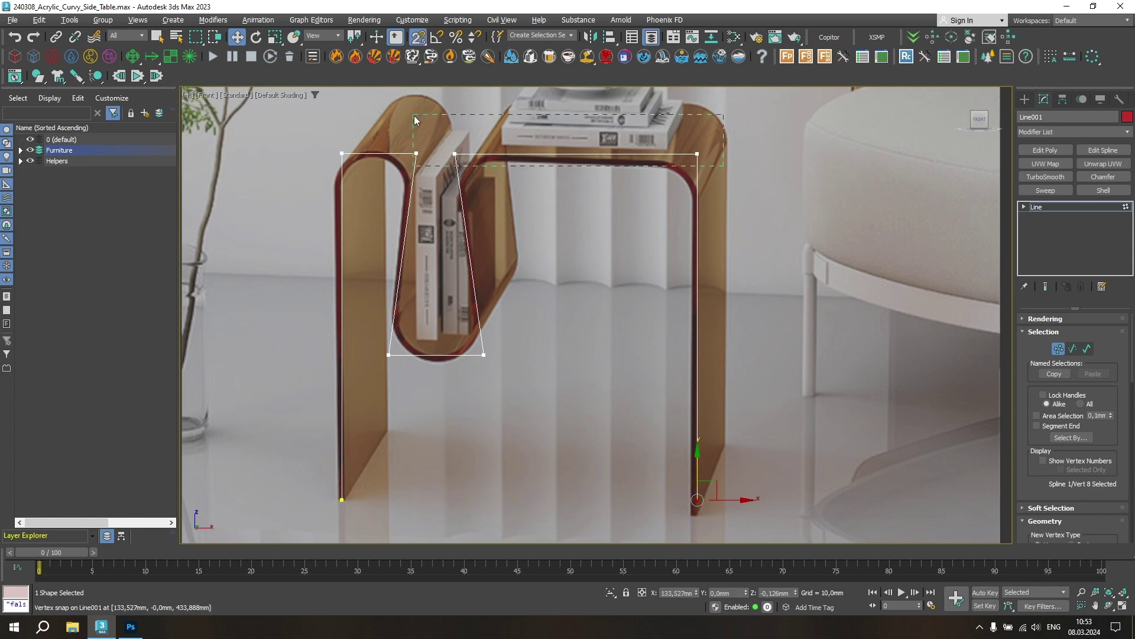
# Fillet the tabletop and loop corner vertices into curves and raise interpolation steps
pyautogui.moveTo(414, 115); pyautogui.dragTo(432, 120)
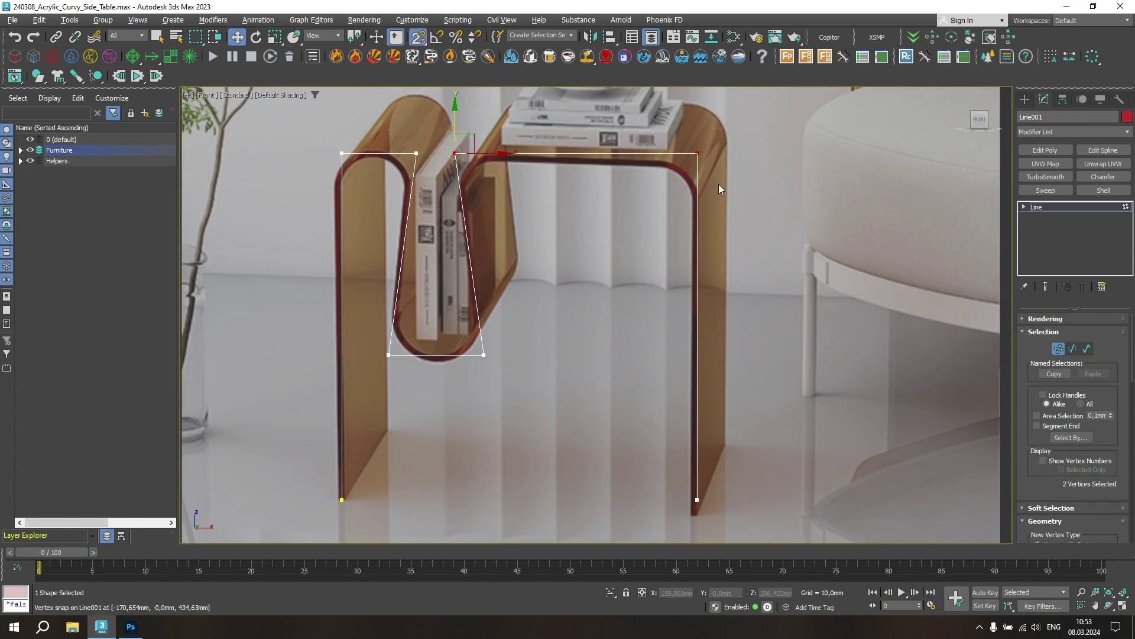
pyautogui.moveTo(348, 148); pyautogui.dragTo(249, 139)
pyautogui.moveTo(1131, 355)
pyautogui.mouseDown()
pyautogui.moveTo(1132, 452)
pyautogui.moveTo(1113, 402)
pyautogui.mouseUp()
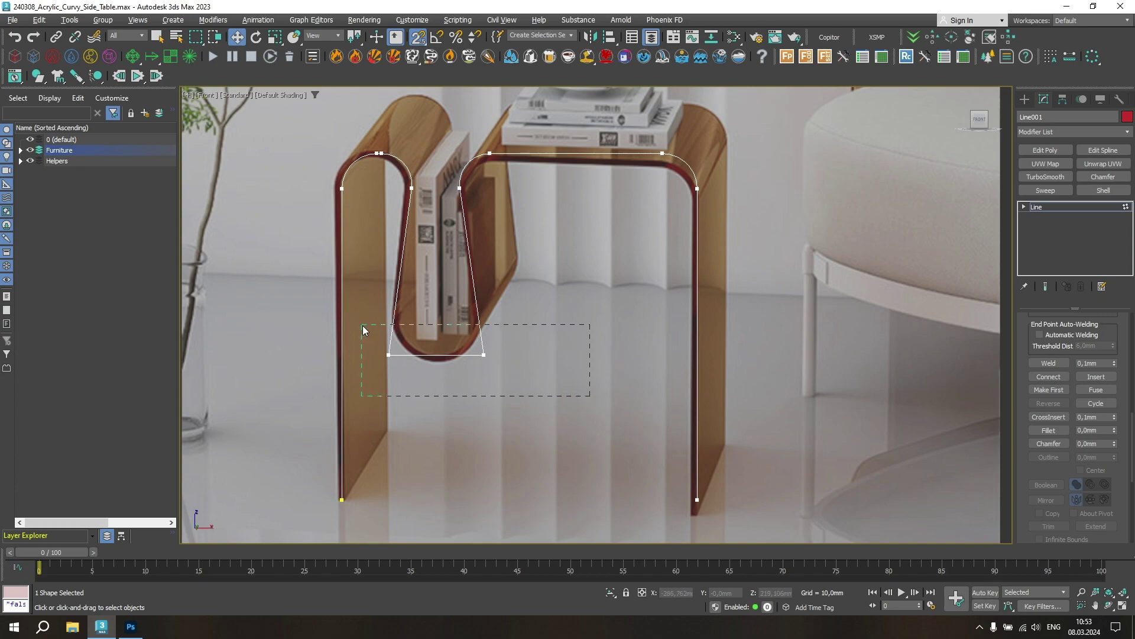
pyautogui.moveTo(363, 329); pyautogui.dragTo(363, 330)
pyautogui.moveTo(1114, 430); pyautogui.dragTo(1118, 399)
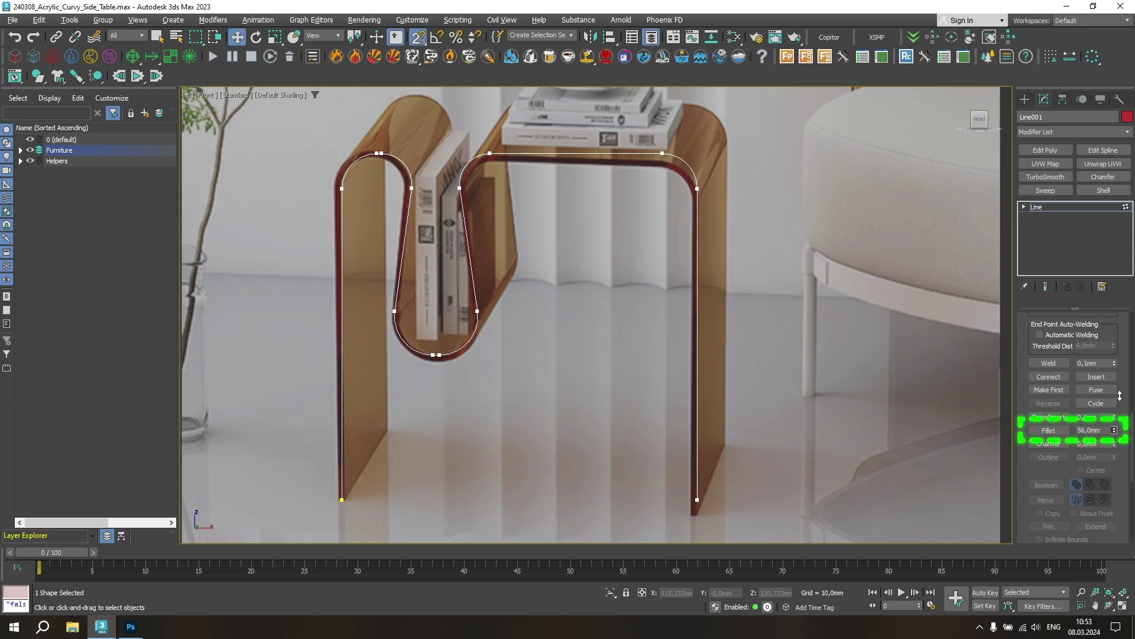
pyautogui.scroll(-5, 1119, 395)
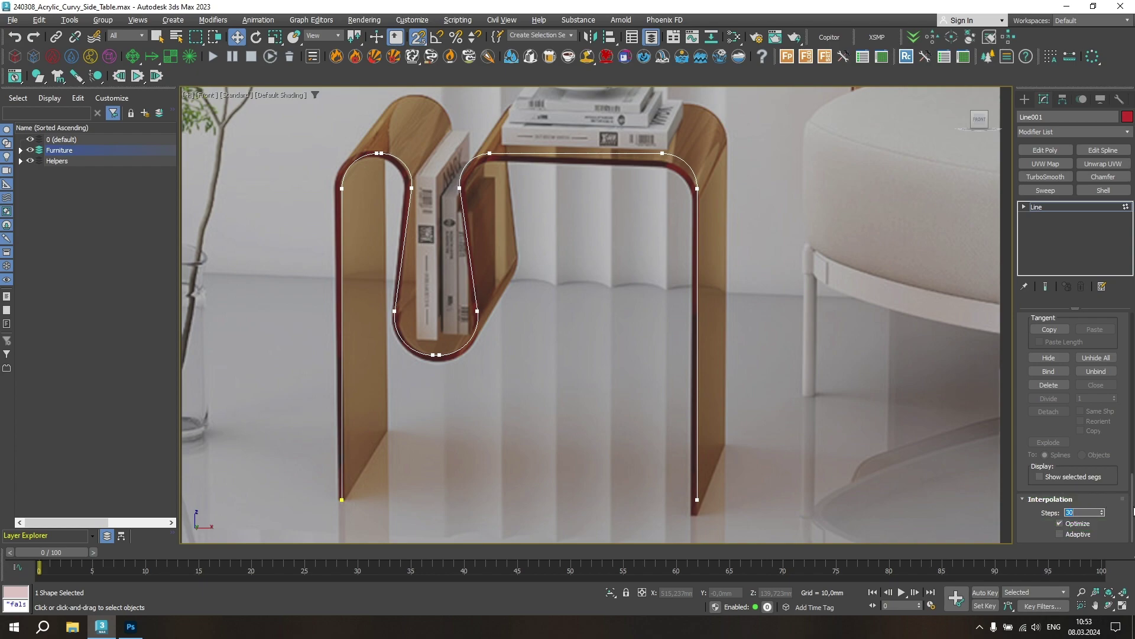
pyautogui.moveTo(1132, 512); pyautogui.dragTo(1133, 322)
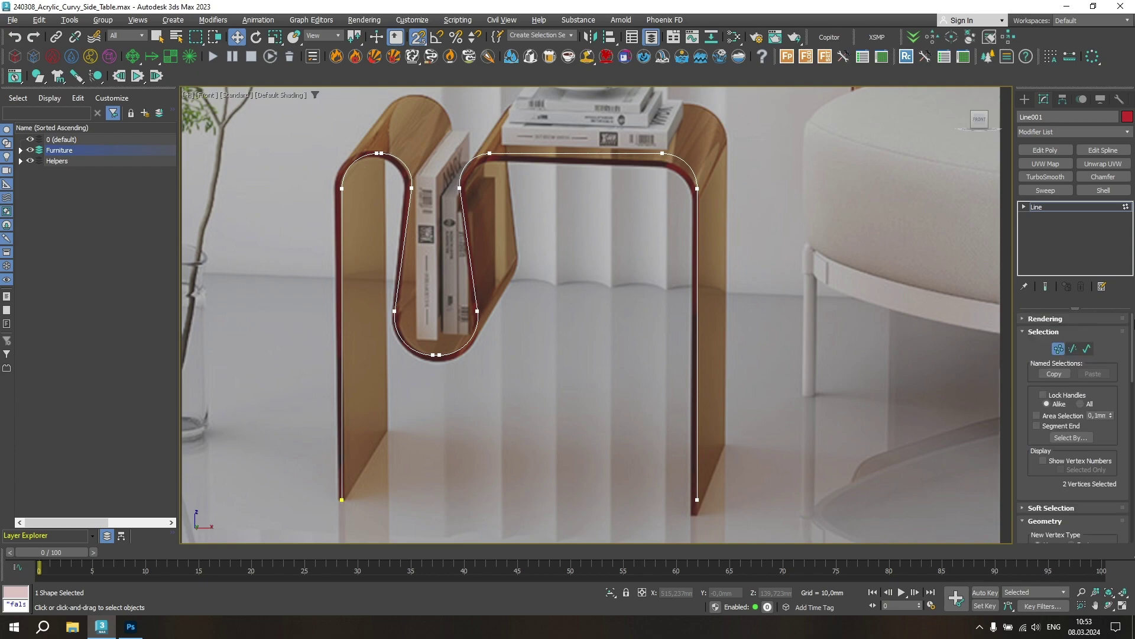
pyautogui.click(1063, 349)
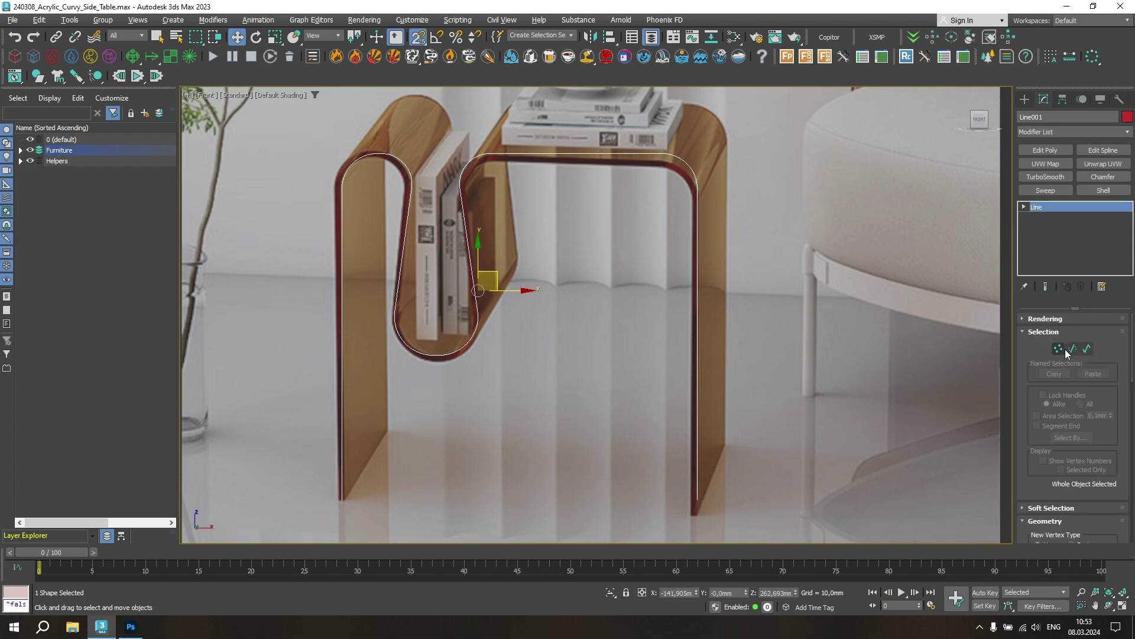
# Extrude the profile 290 mm, isolate it in a maximized Perspective view, and add a Shell
pyautogui.click(1129, 130)
pyautogui.press('e')
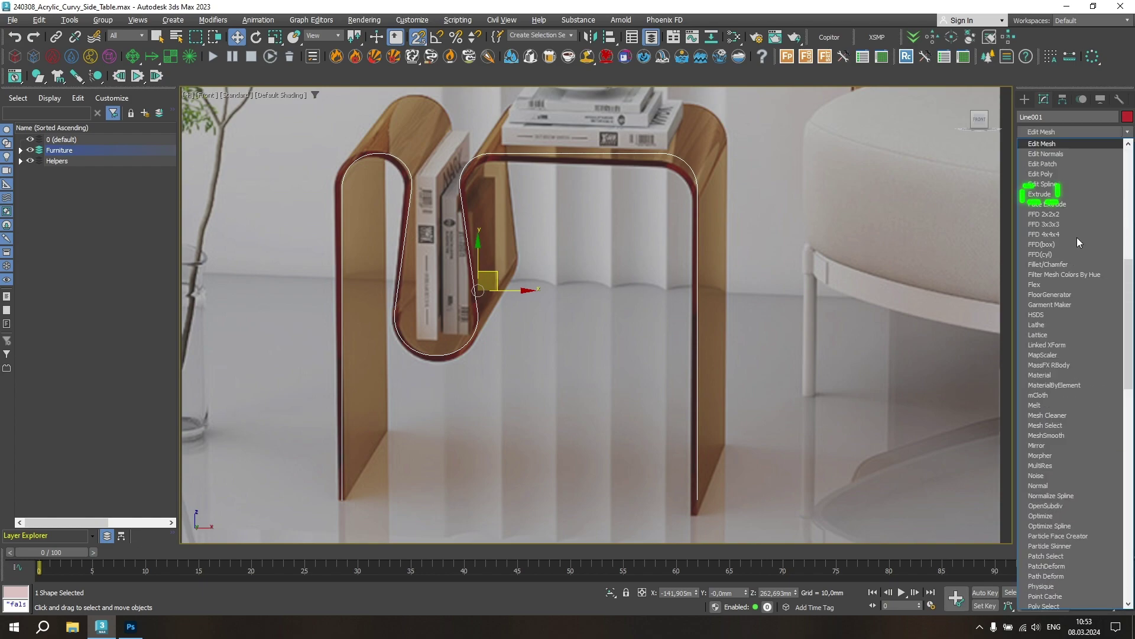
pyautogui.click(1063, 196)
pyautogui.hotkey('alt', 'w')
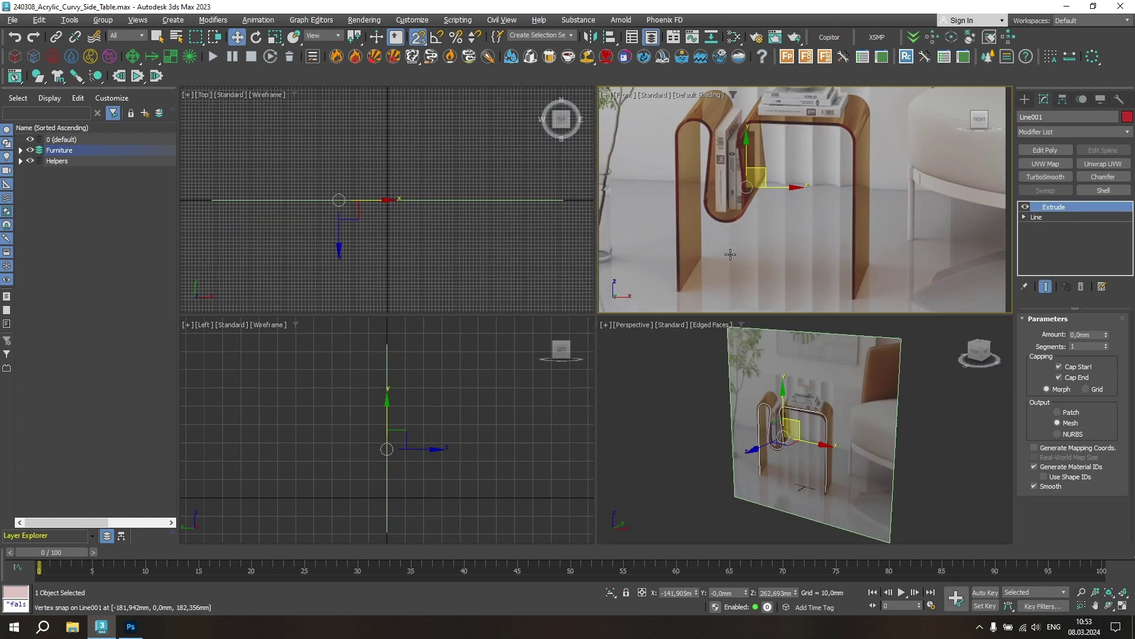
pyautogui.hotkey('alt', 'w')
pyautogui.hotkey('alt', 'q')
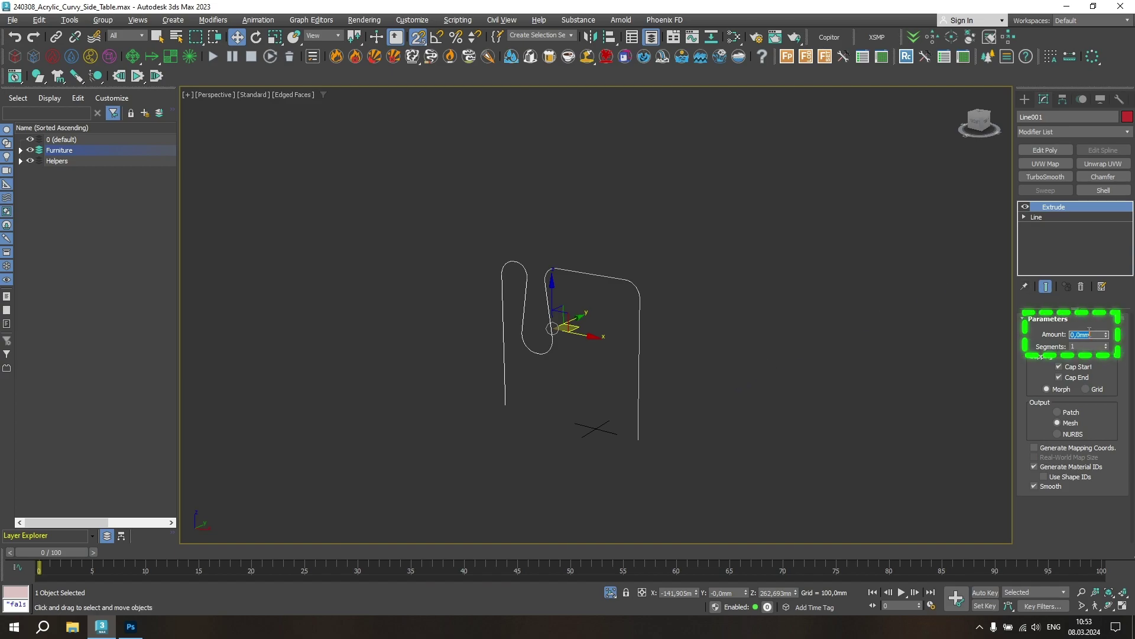
pyautogui.write('280')
pyautogui.write('290')
pyautogui.press('Return')
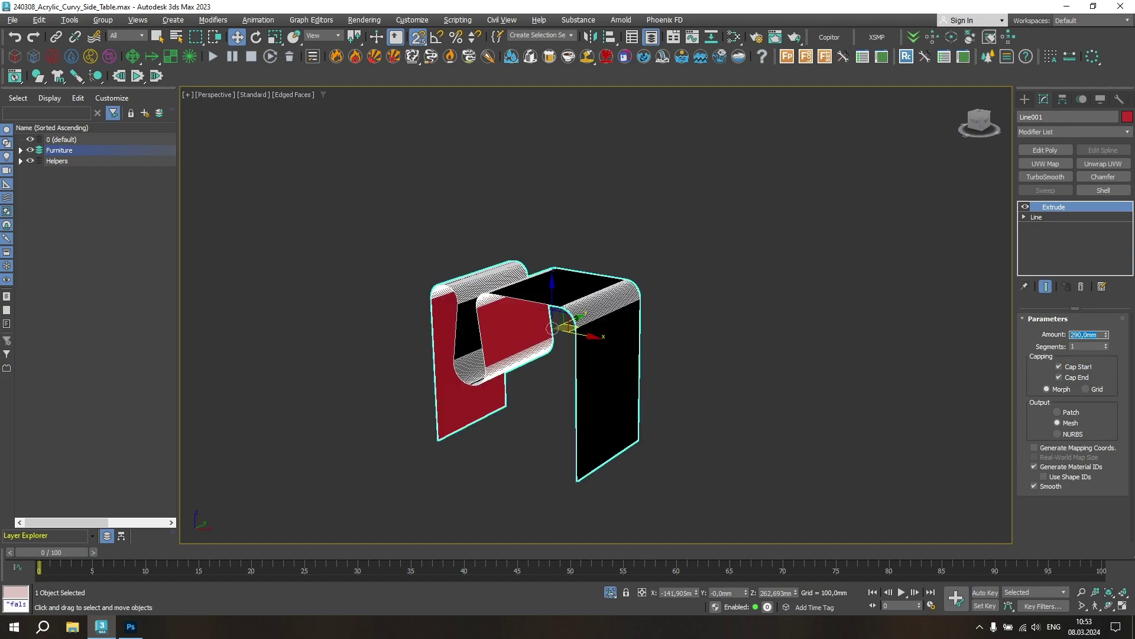
pyautogui.click(1104, 190)
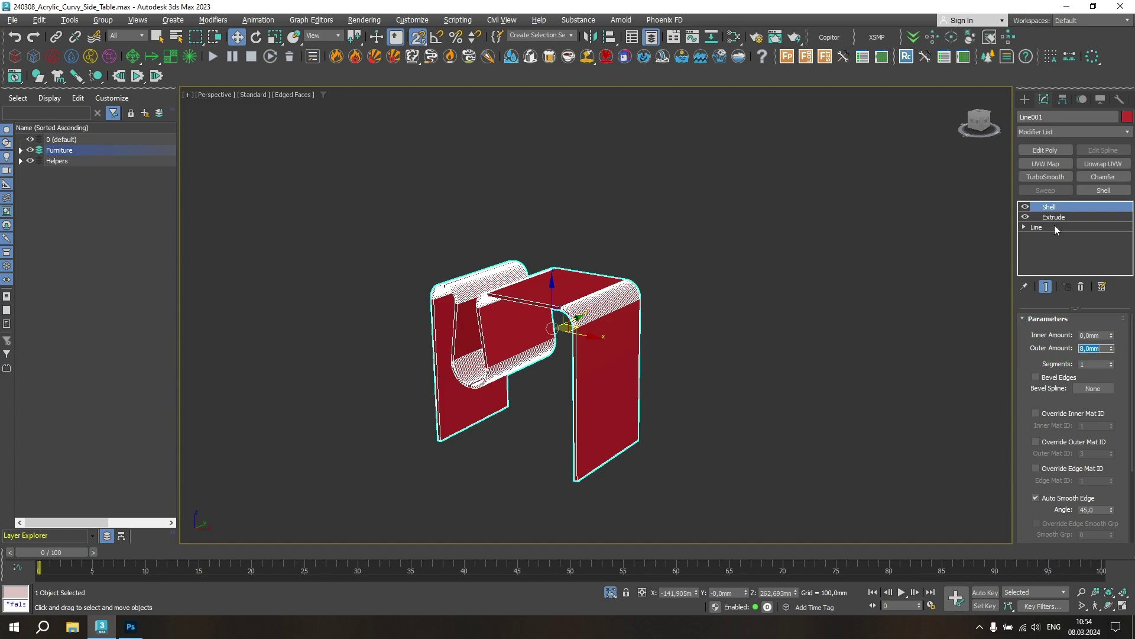
# Add a Chamfer with Radial mitering, 2 mm amount and 4 segments
pyautogui.click(1111, 177)
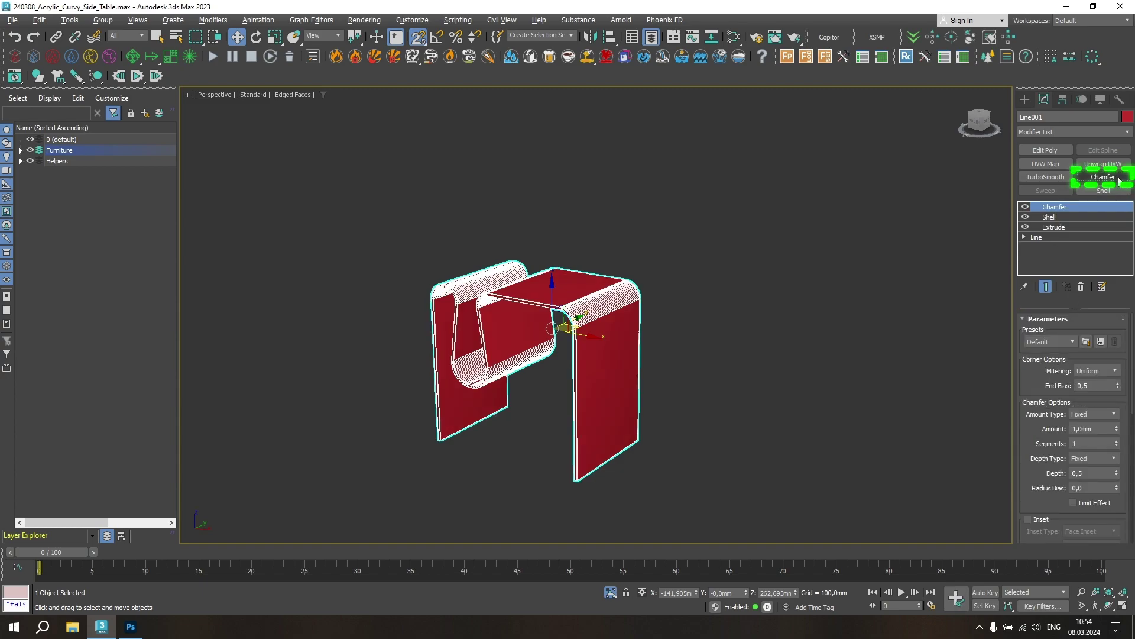
pyautogui.click(1096, 370)
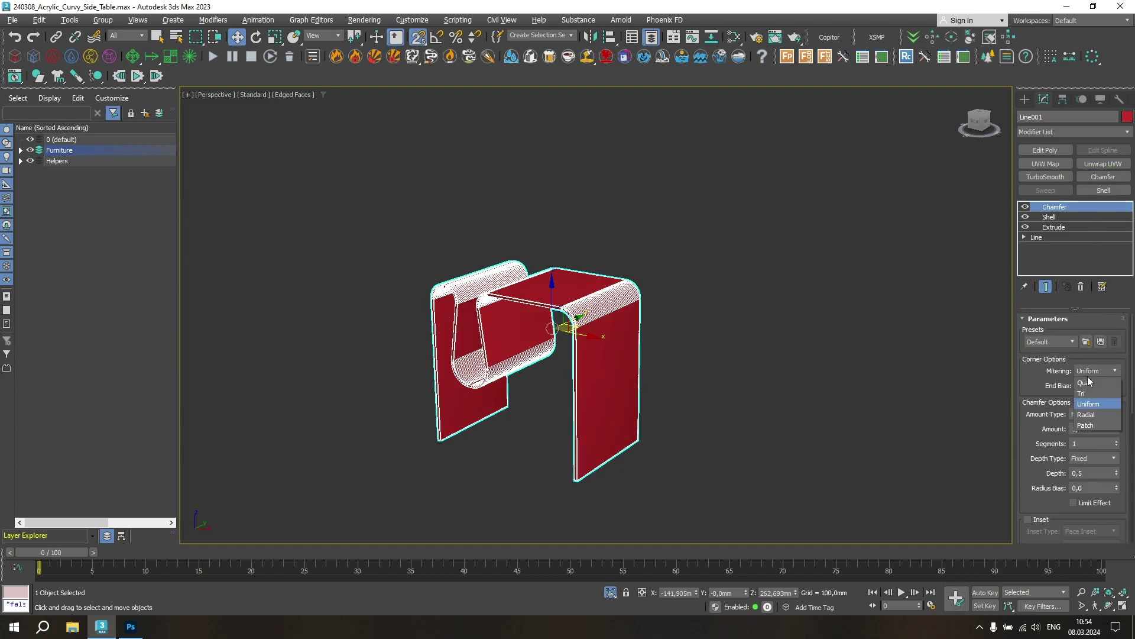
pyautogui.click(1091, 416)
pyautogui.doubleClick(1094, 430)
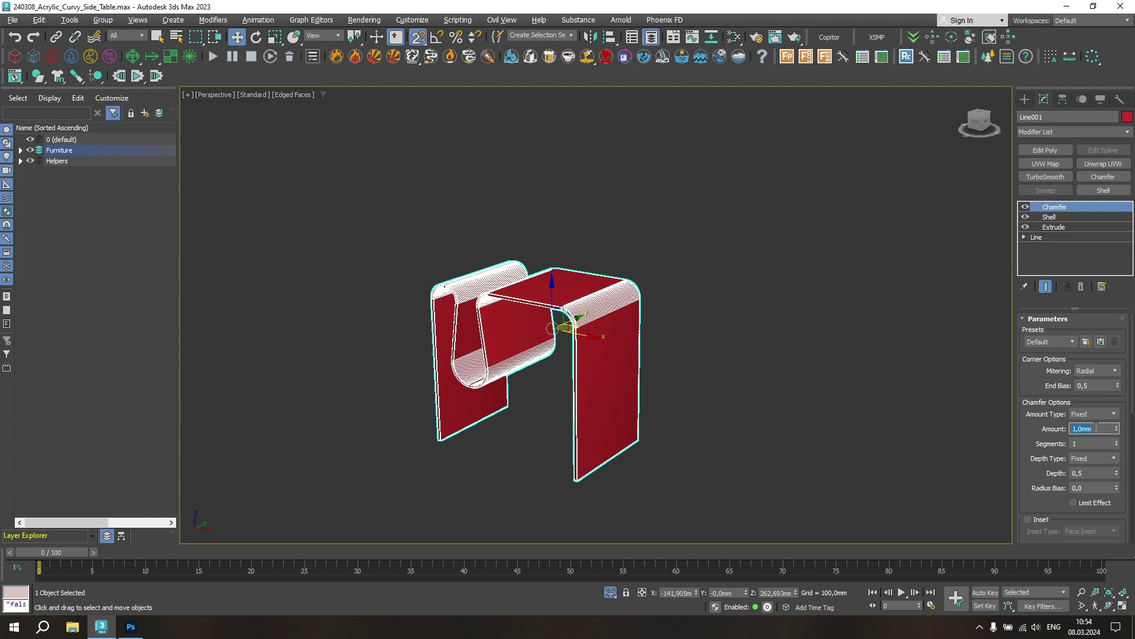
pyautogui.write('2')
pyautogui.press('Tab')
pyautogui.write('4')
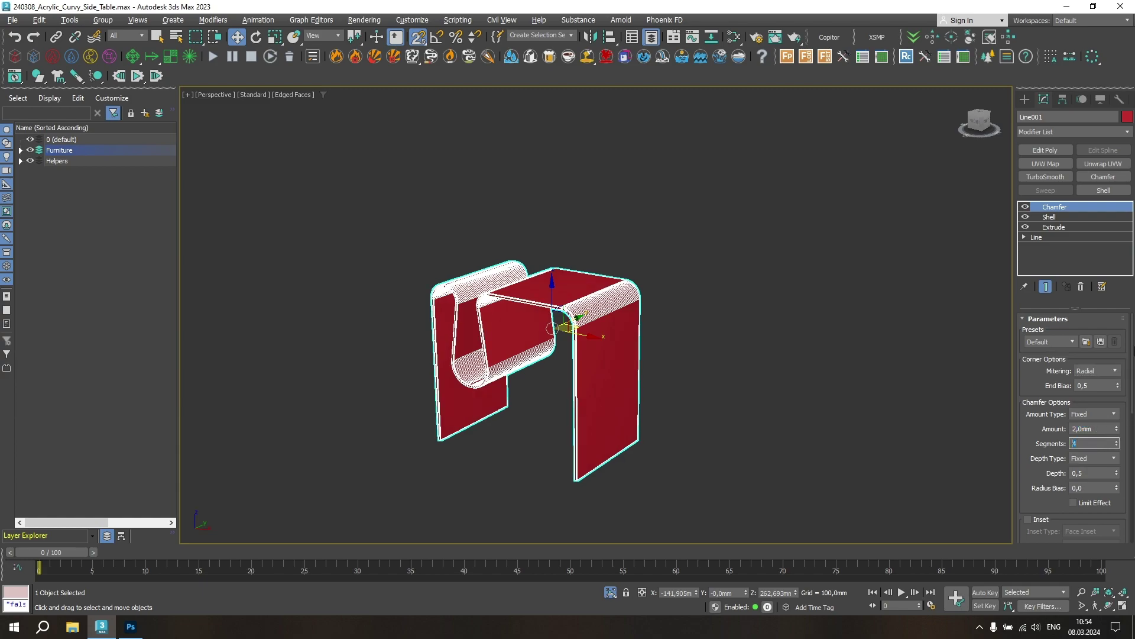
pyautogui.moveTo(1131, 349); pyautogui.dragTo(1133, 495)
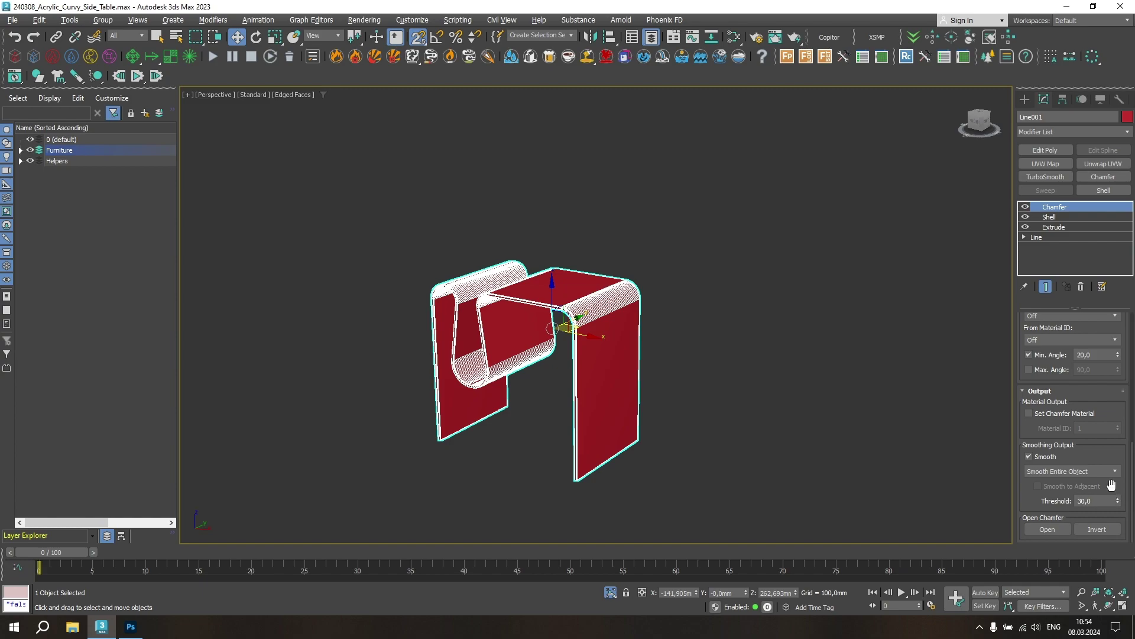
# Deselect the table and switch the Perspective view to Clay shading
pyautogui.click(776, 267)
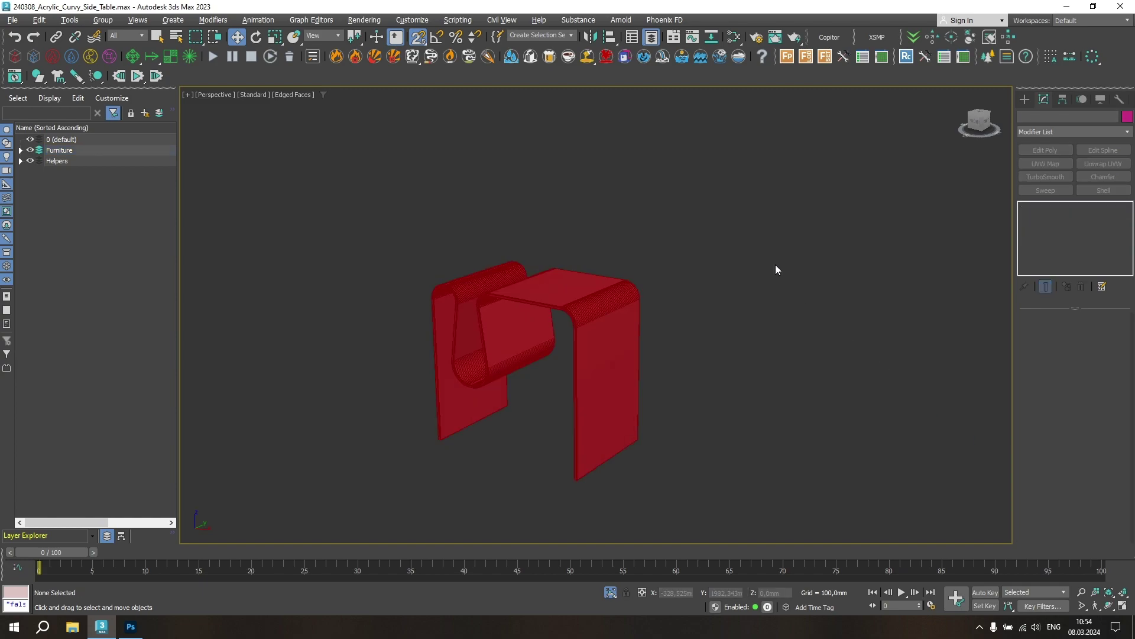
pyautogui.click(302, 96)
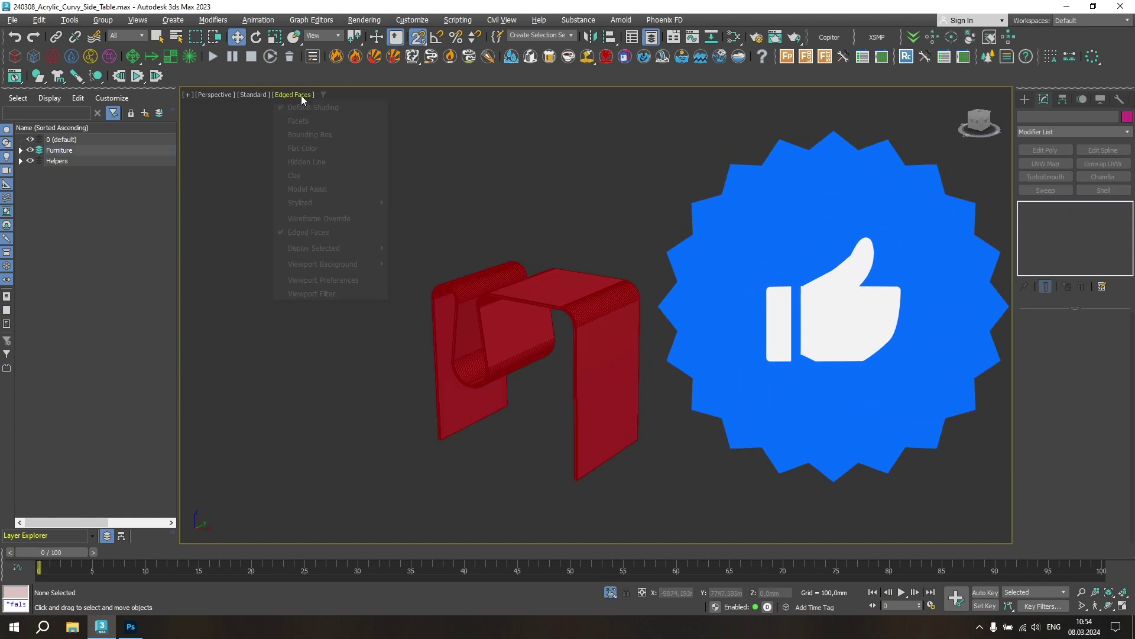
pyautogui.click(299, 175)
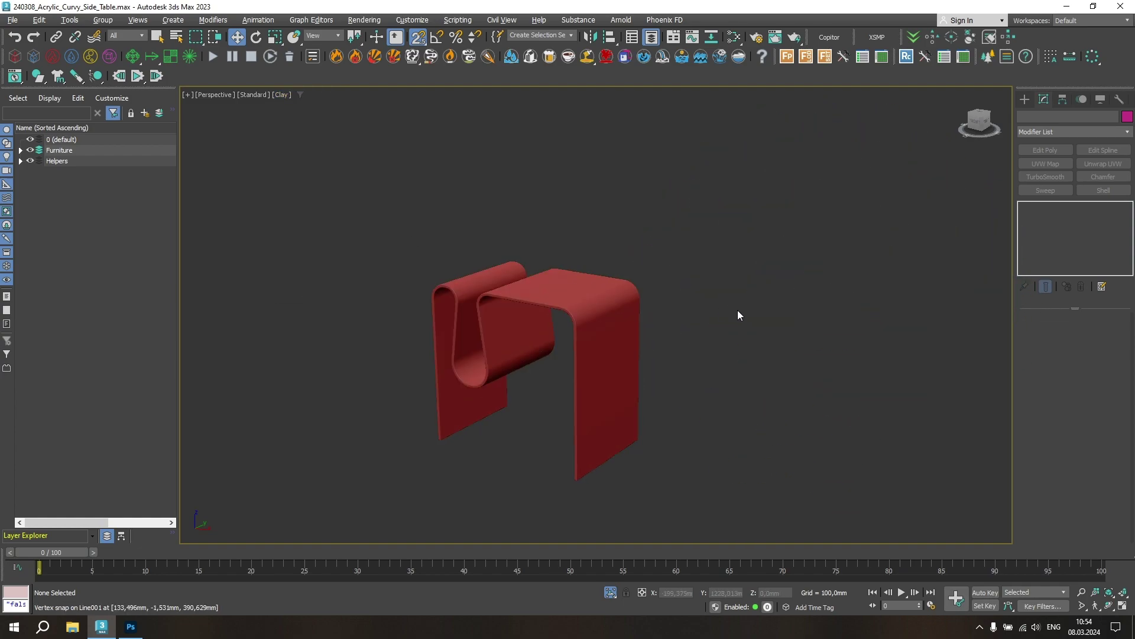
# Open Corona Render Setup and the Material Editor in Compact mode
pyautogui.press('F10')
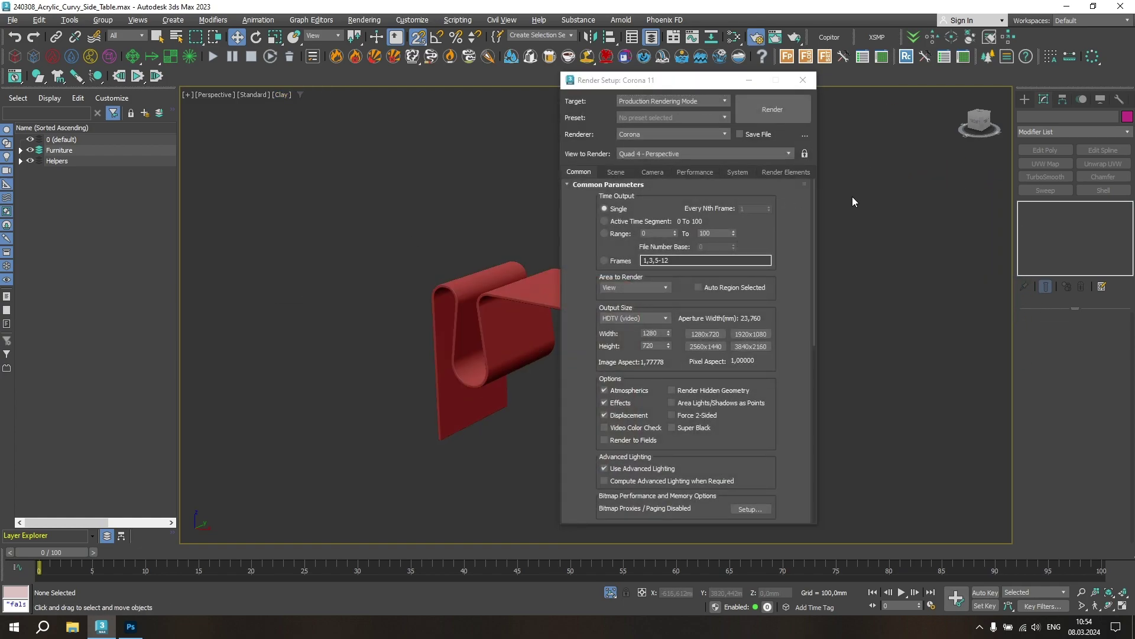
pyautogui.press('m')
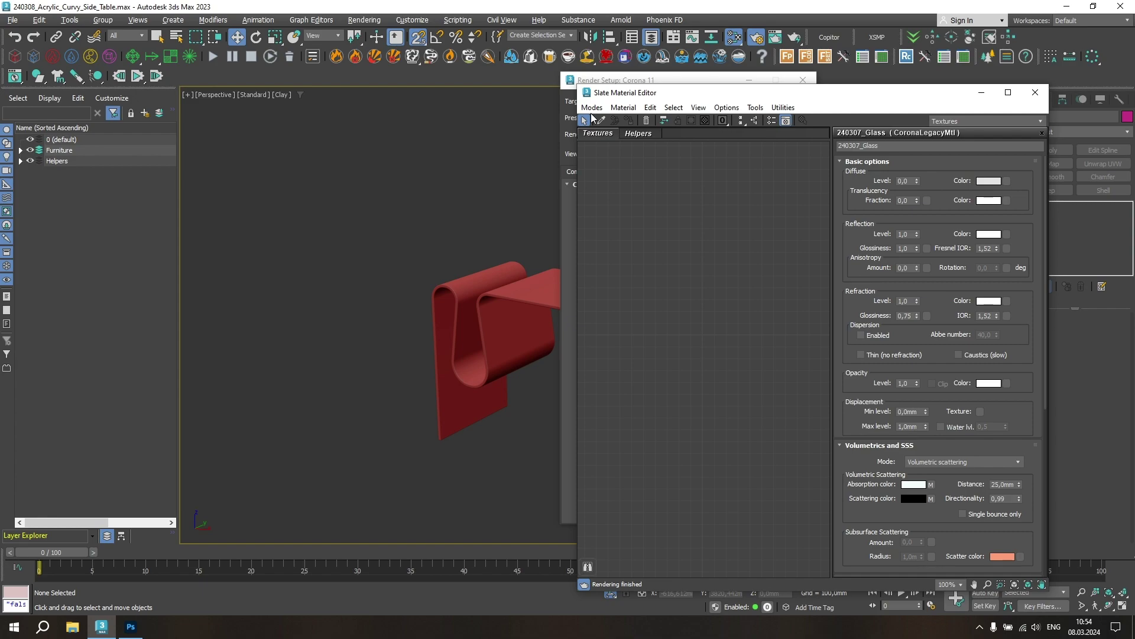
pyautogui.click(592, 107)
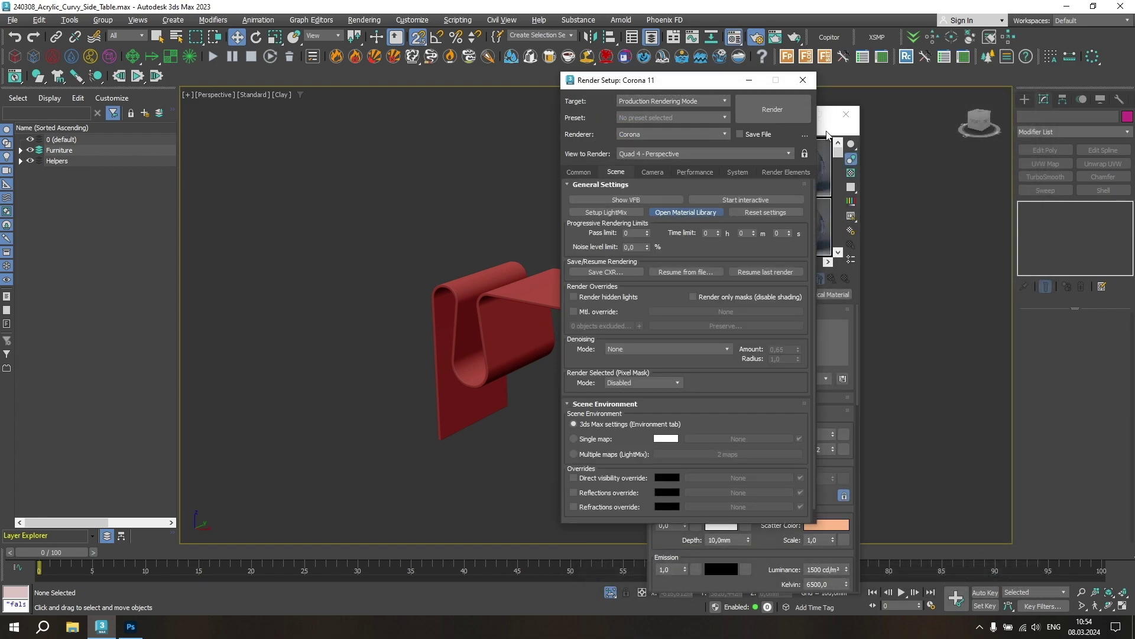
# Drag Glass Safety from the library's Glass category into the first sample slot
pyautogui.moveTo(825, 114); pyautogui.dragTo(825, 69)
pyautogui.moveTo(716, 69); pyautogui.dragTo(212, 69)
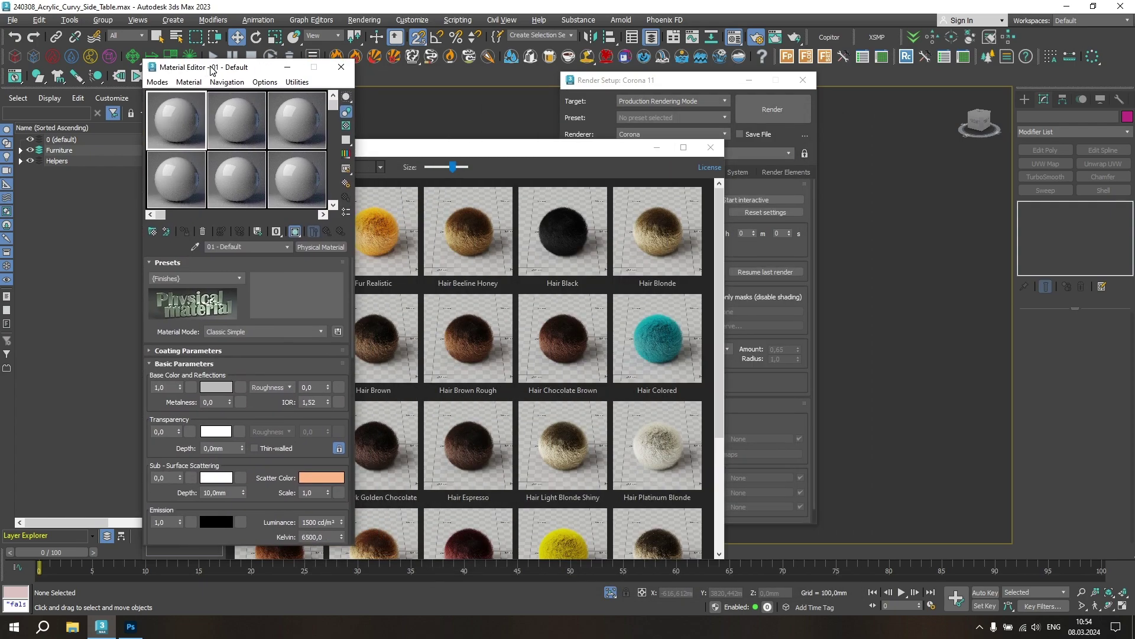
pyautogui.moveTo(377, 154); pyautogui.dragTo(649, 62)
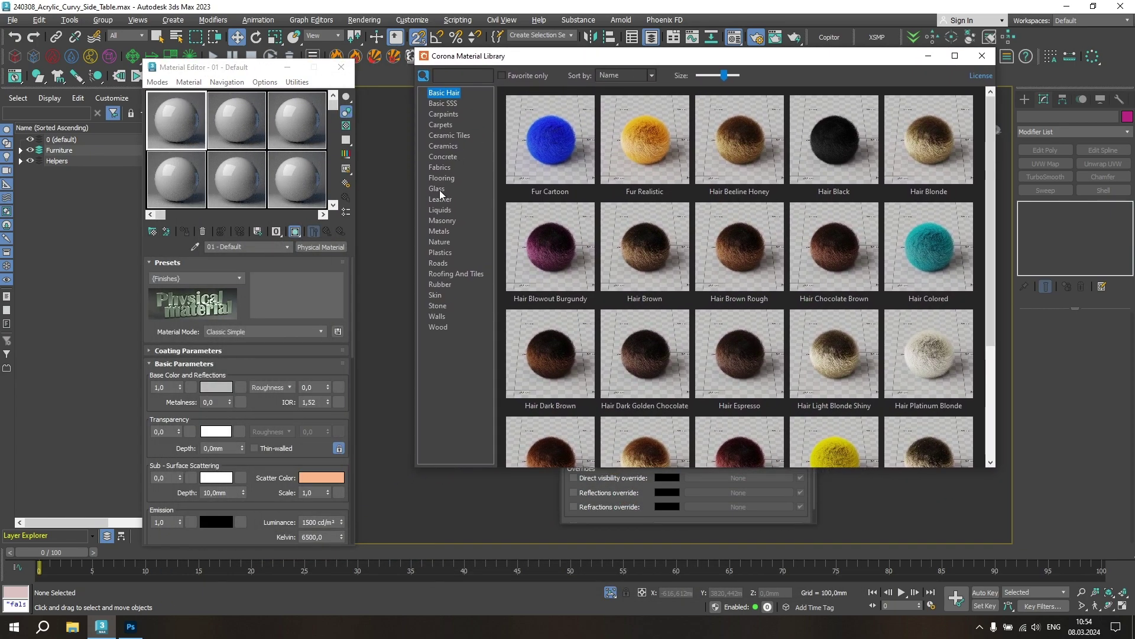
pyautogui.click(440, 193)
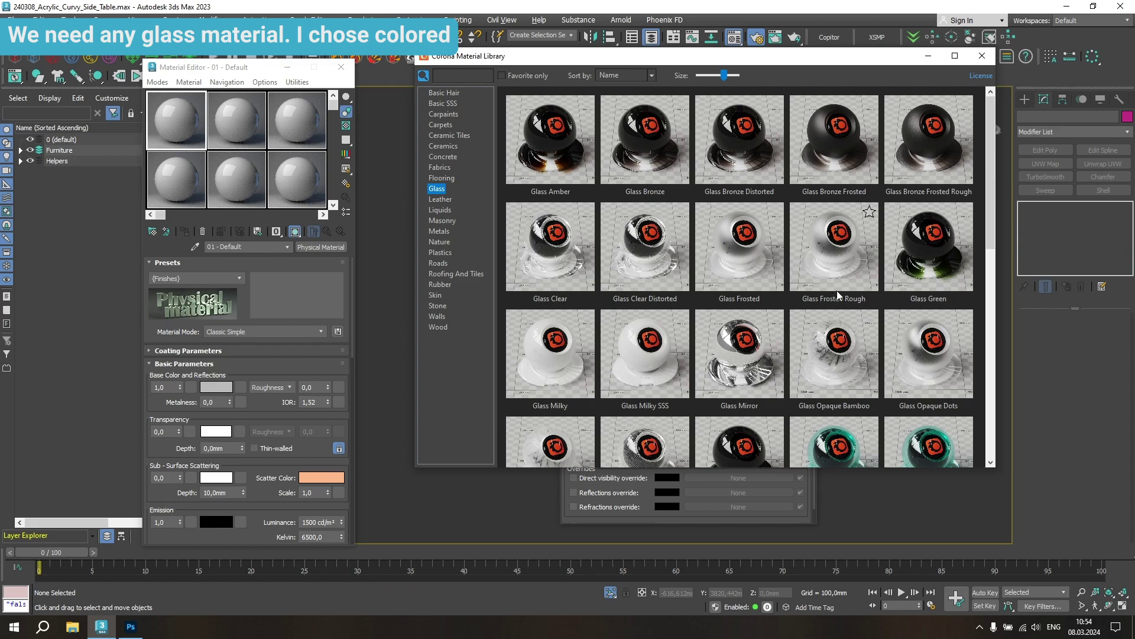
pyautogui.scroll(-2, 838, 290)
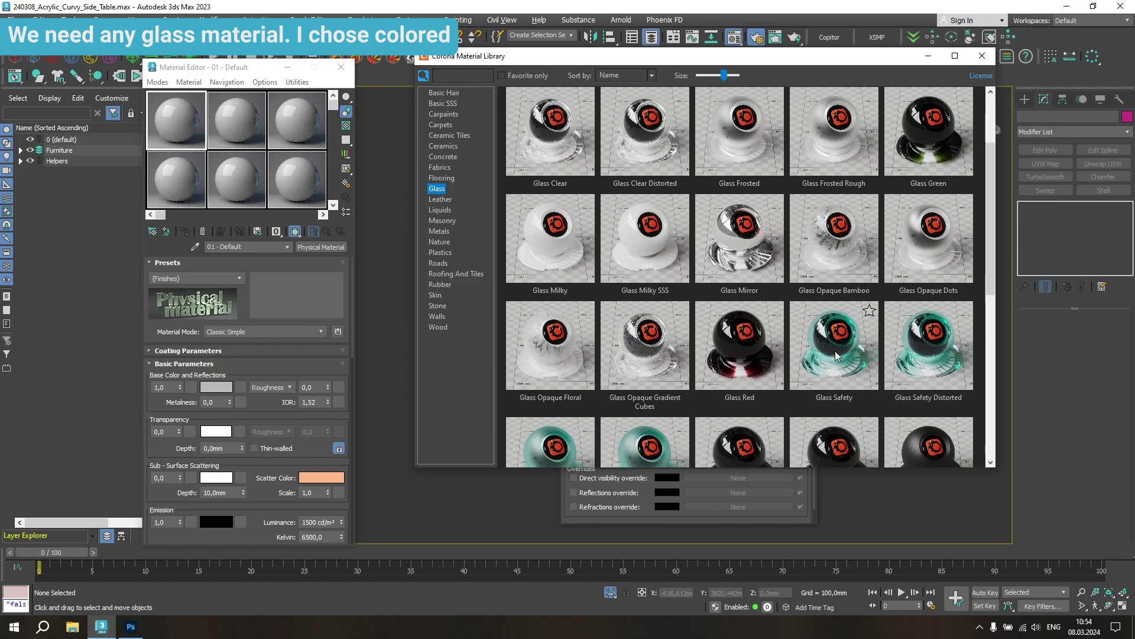
pyautogui.moveTo(837, 355); pyautogui.dragTo(314, 252)
pyautogui.moveTo(178, 132); pyautogui.dragTo(179, 133)
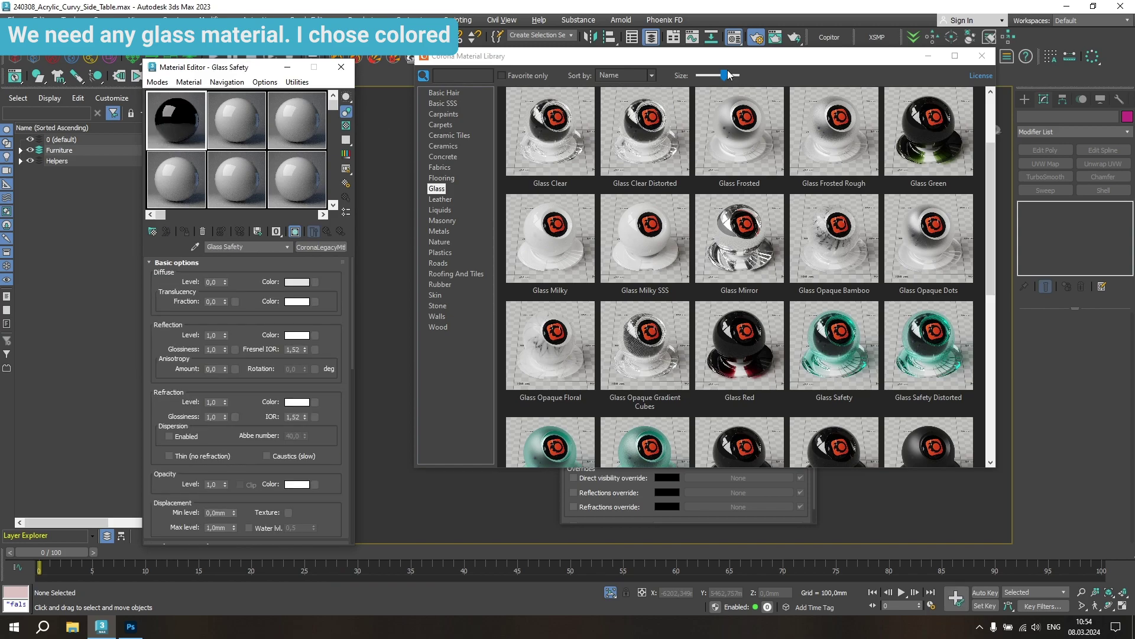
pyautogui.click(981, 56)
# Show Glass Safety as a node in the Slate editor, then bring up the Photoshop reference
pyautogui.click(806, 81)
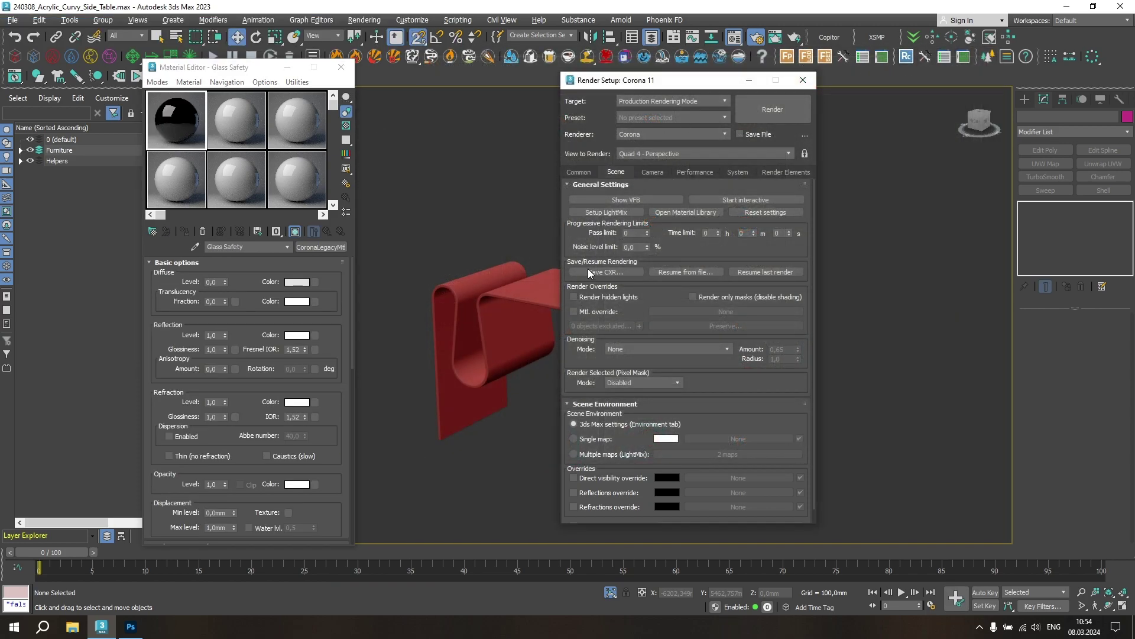
pyautogui.click(554, 296)
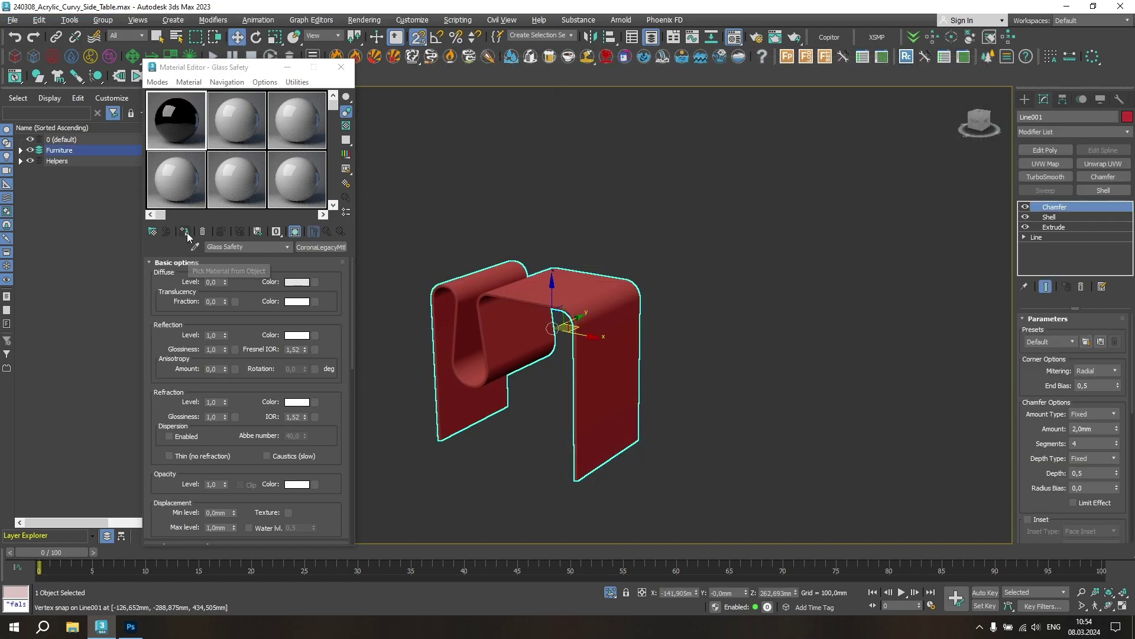
pyautogui.click(157, 82)
pyautogui.click(166, 112)
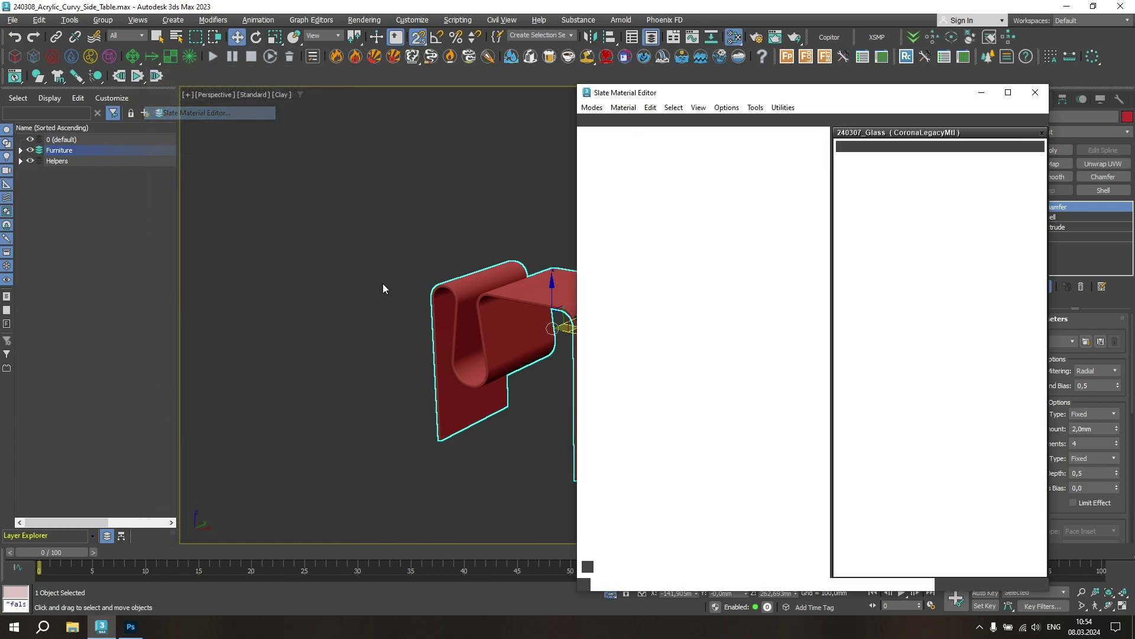
pyautogui.click(531, 277)
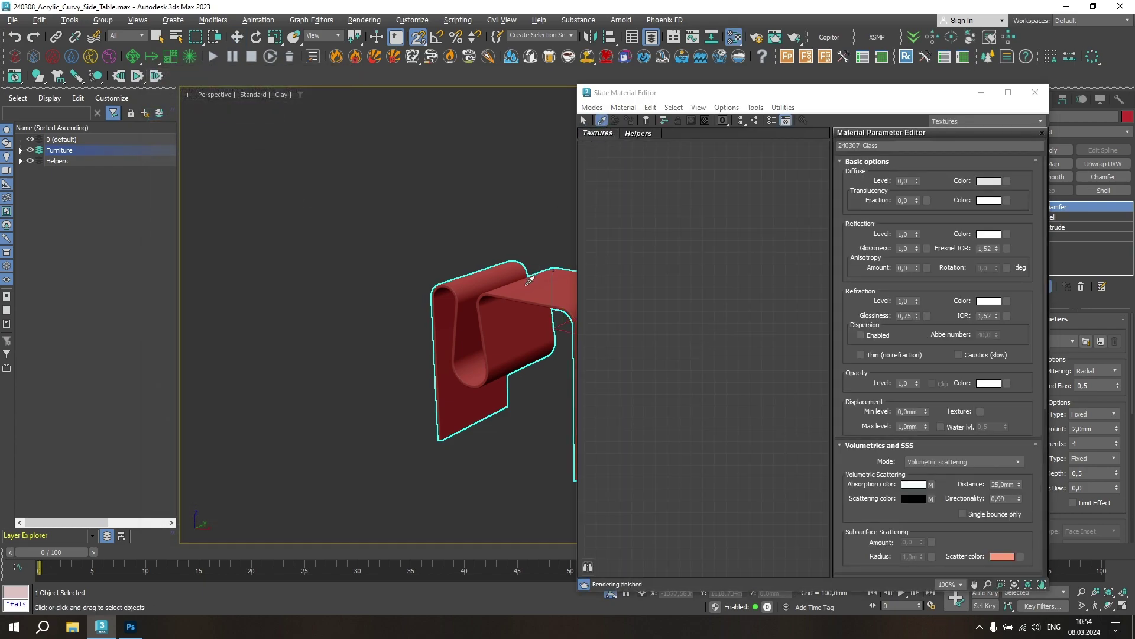
pyautogui.scroll(-1, 714, 324)
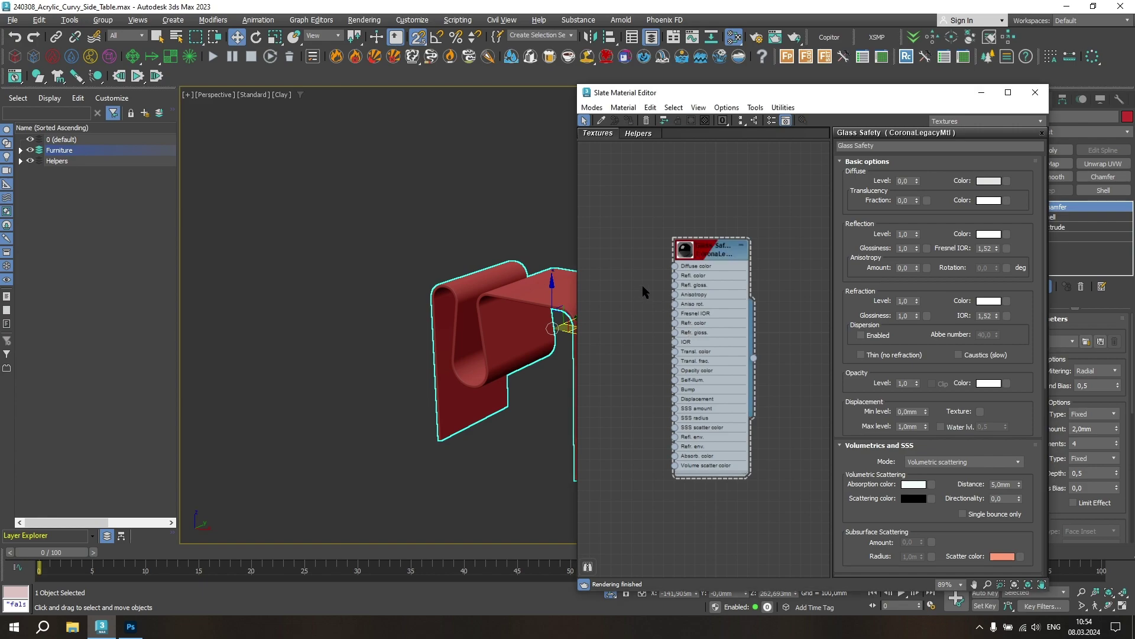
pyautogui.click(130, 628)
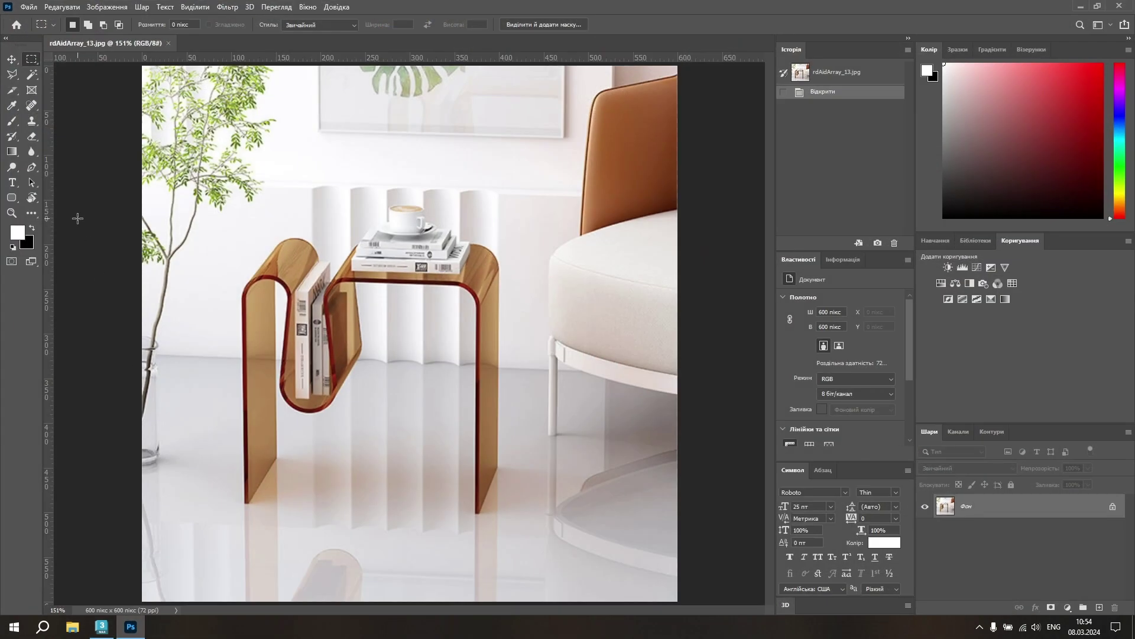
# Sample amber b38959 from the table leg as Photoshop's foreground colour, then return to 3ds Max
pyautogui.click(17, 240)
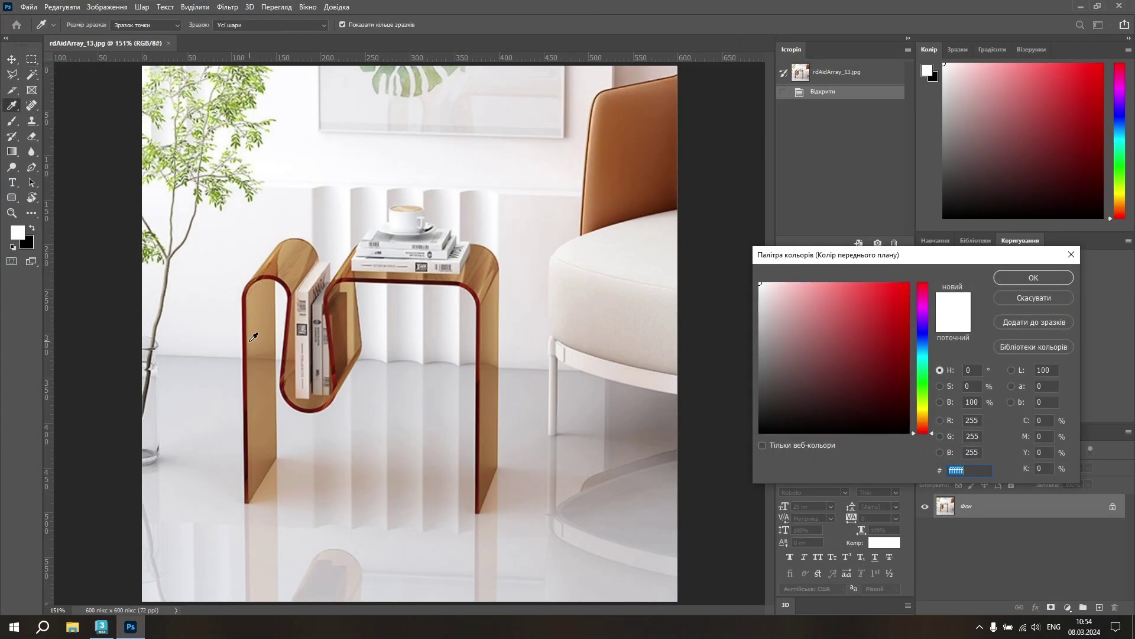
pyautogui.click(256, 411)
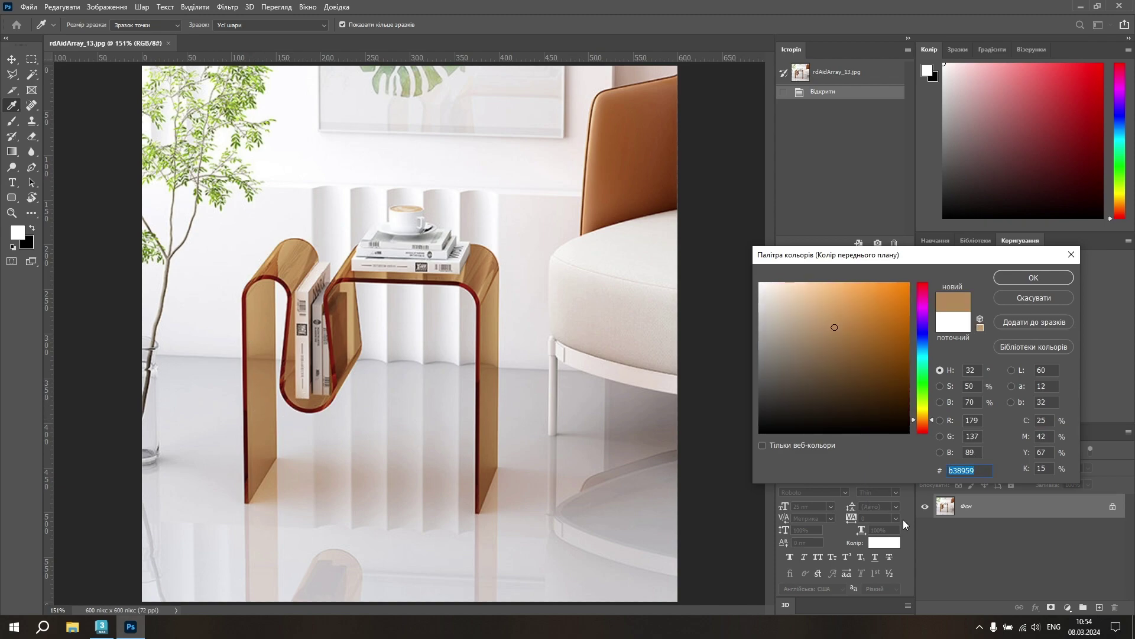
pyautogui.click(1034, 278)
pyautogui.click(133, 629)
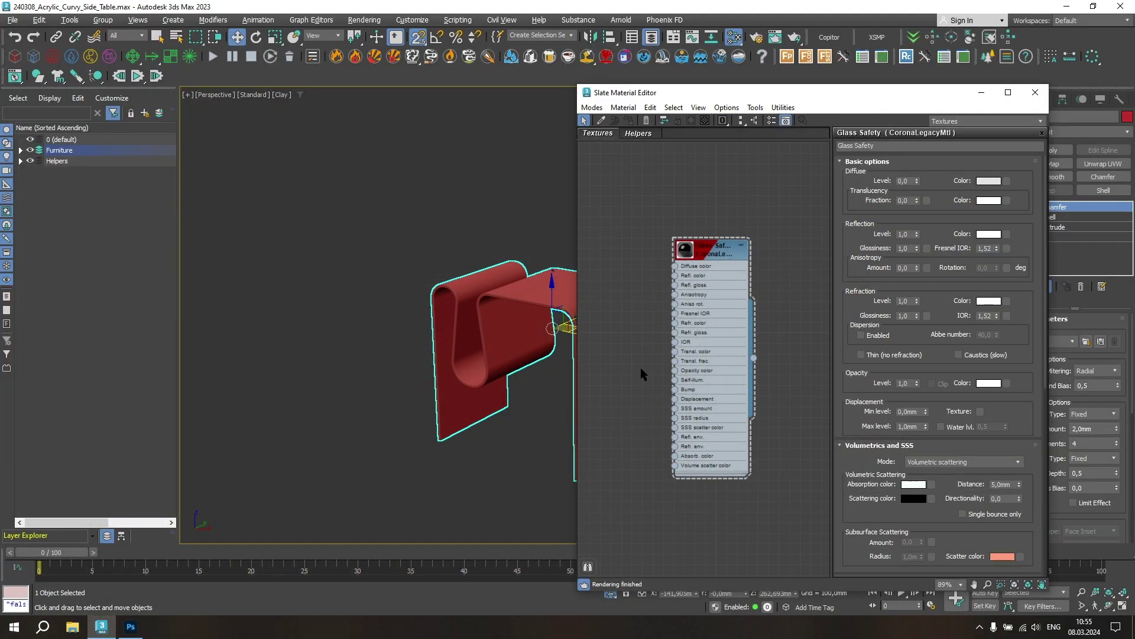
# Add a CoronaColor map node set to hex b38959
pyautogui.moveTo(640, 367); pyautogui.dragTo(658, 363, button='middle')
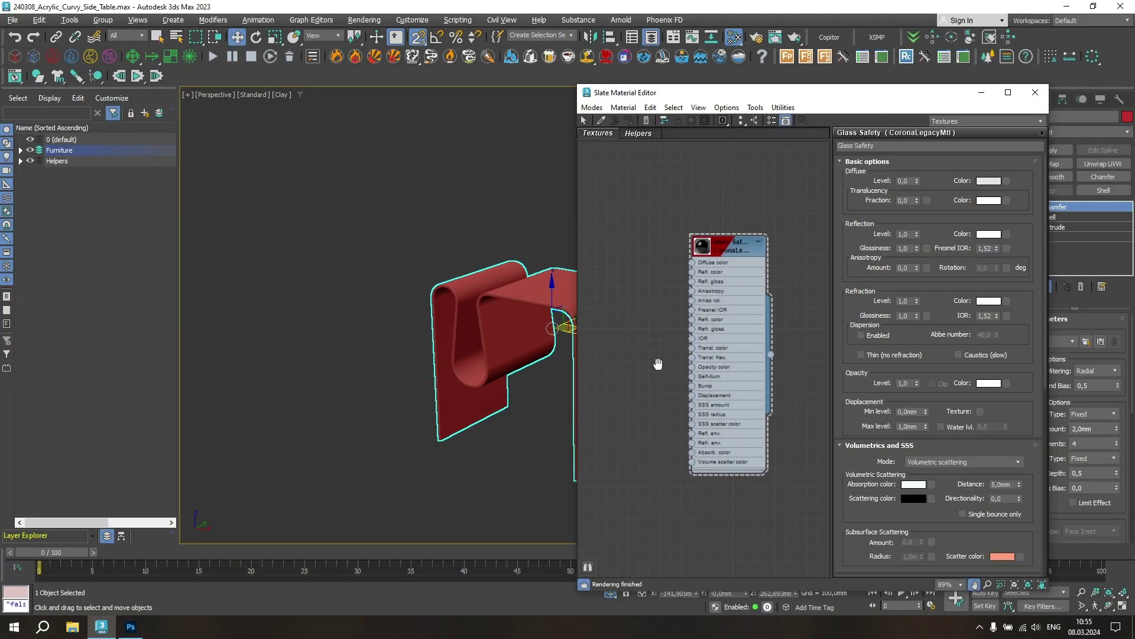
pyautogui.rightClick(618, 365)
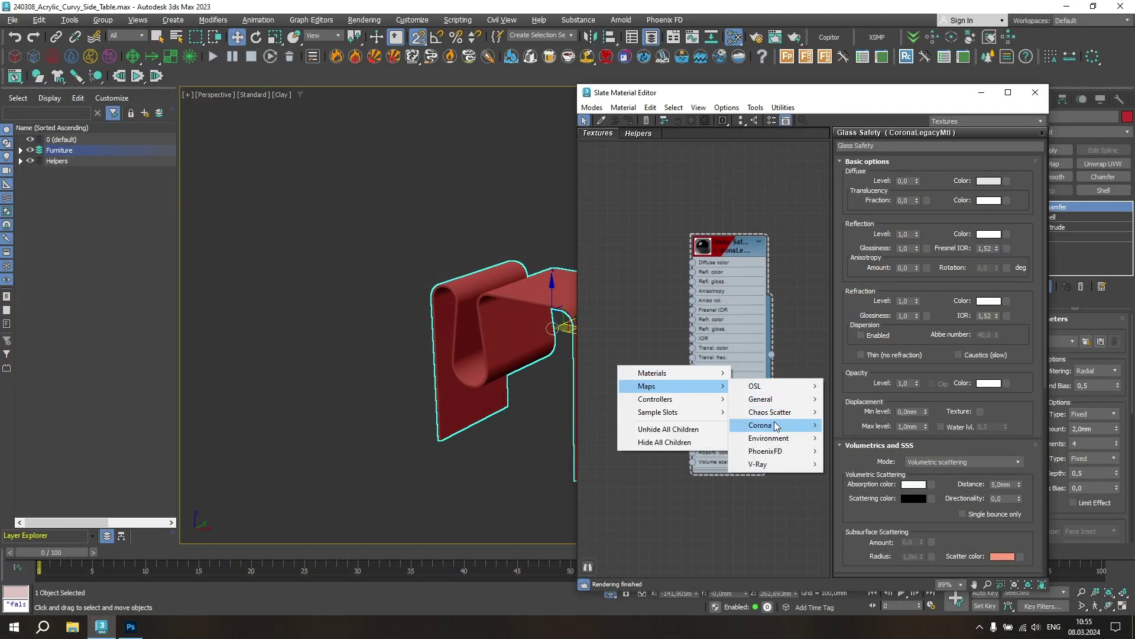
pyautogui.moveTo(760, 425)
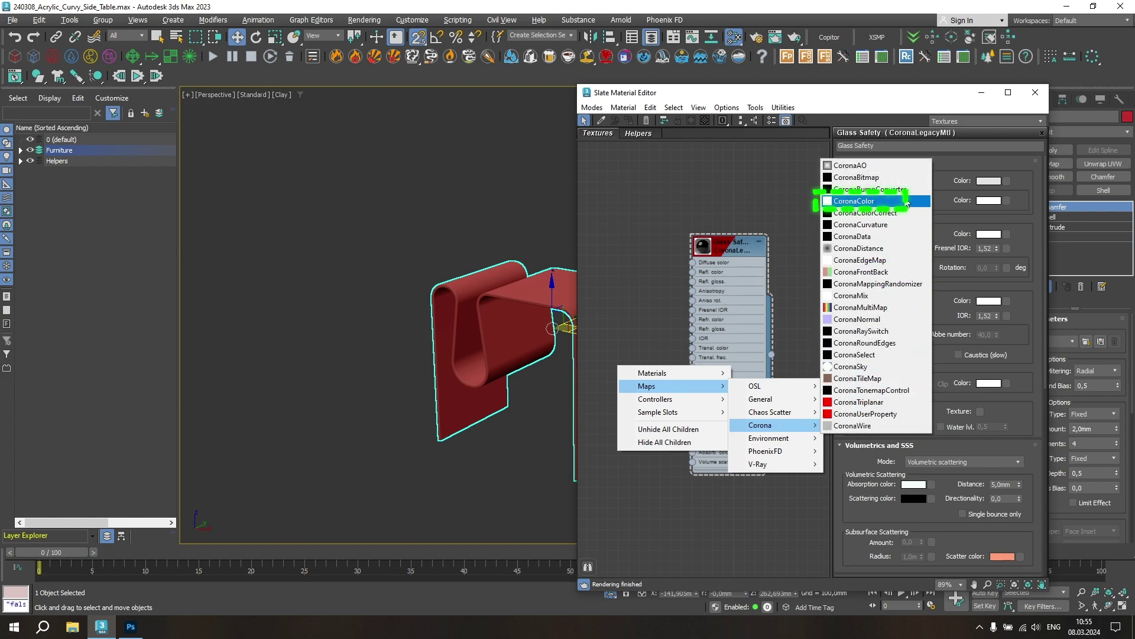
pyautogui.click(906, 203)
pyautogui.click(871, 241)
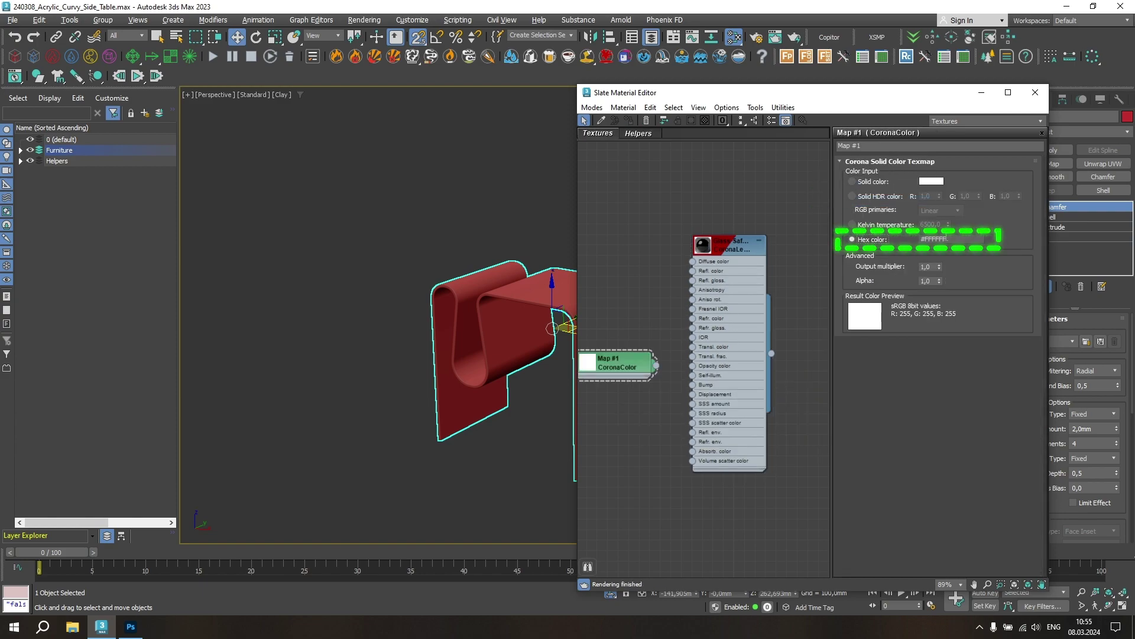
pyautogui.write('b38959')
pyautogui.press('Return')
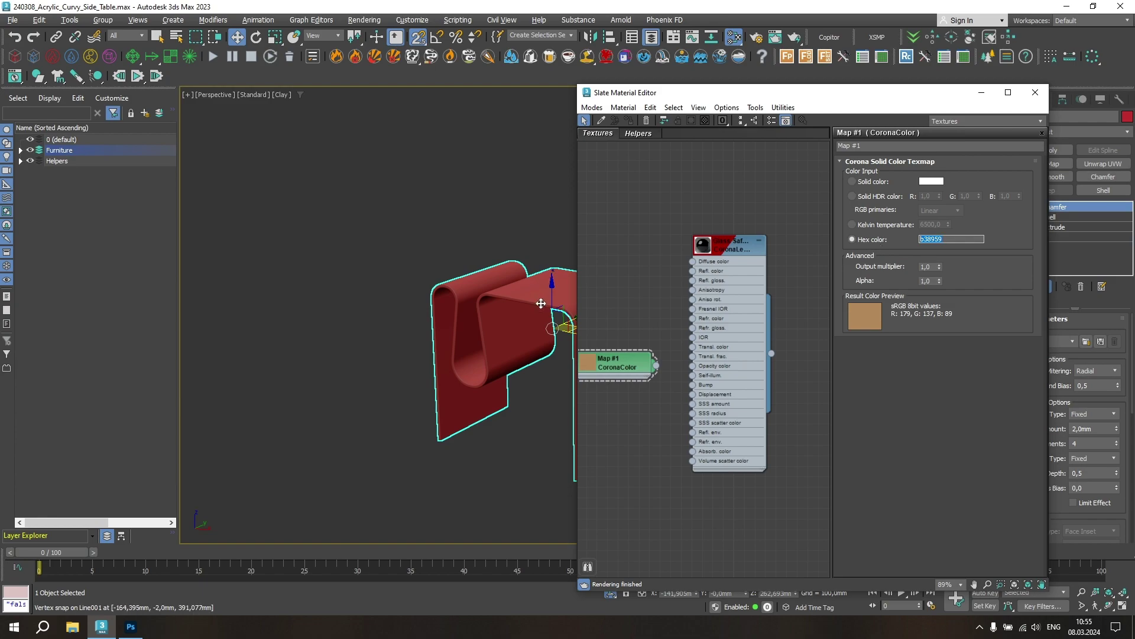
# Instance the CoronaColor map into Glass Safety's Absorption and Scattering colour slots
pyautogui.moveTo(637, 357); pyautogui.dragTo(661, 314, button='middle')
pyautogui.moveTo(661, 314); pyautogui.dragTo(652, 324)
pyautogui.click(761, 208)
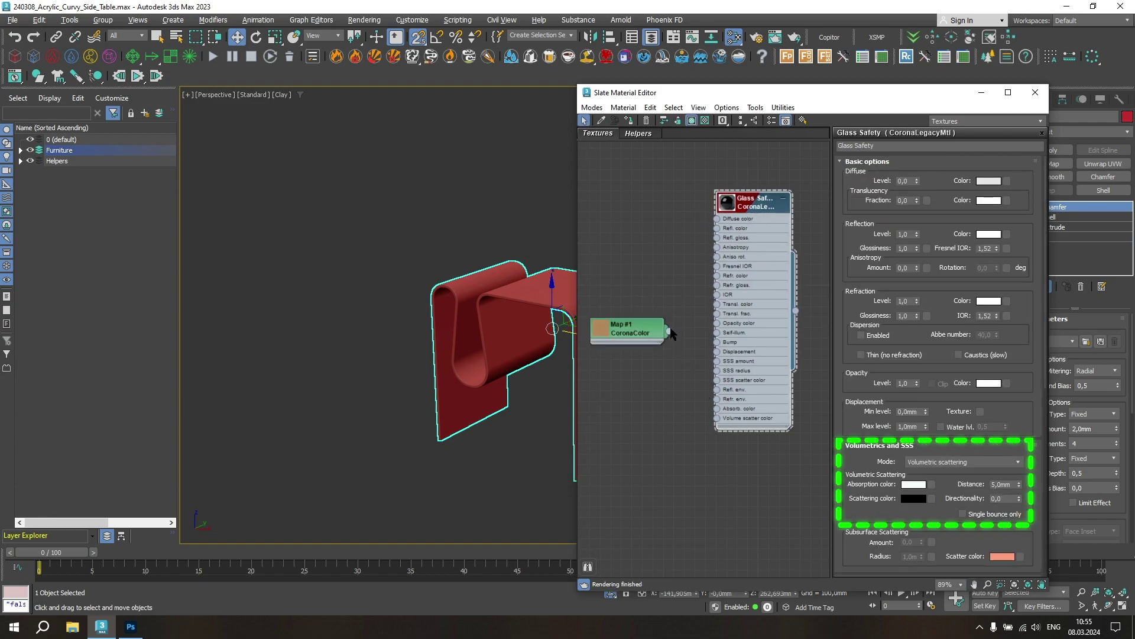
pyautogui.moveTo(669, 330); pyautogui.dragTo(933, 484)
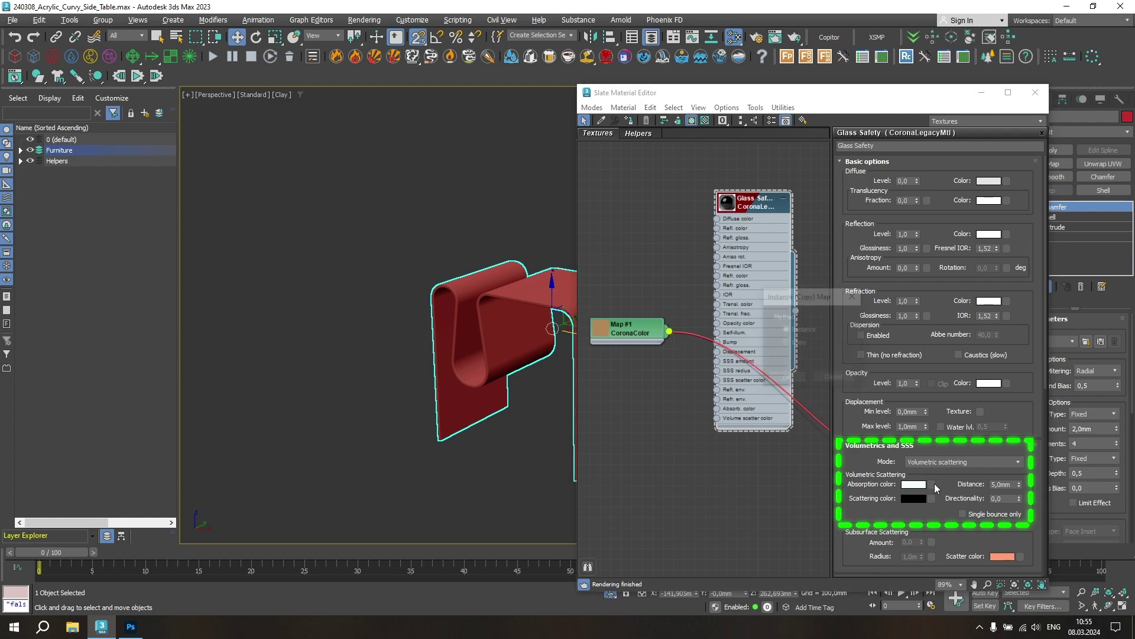
pyautogui.click(789, 379)
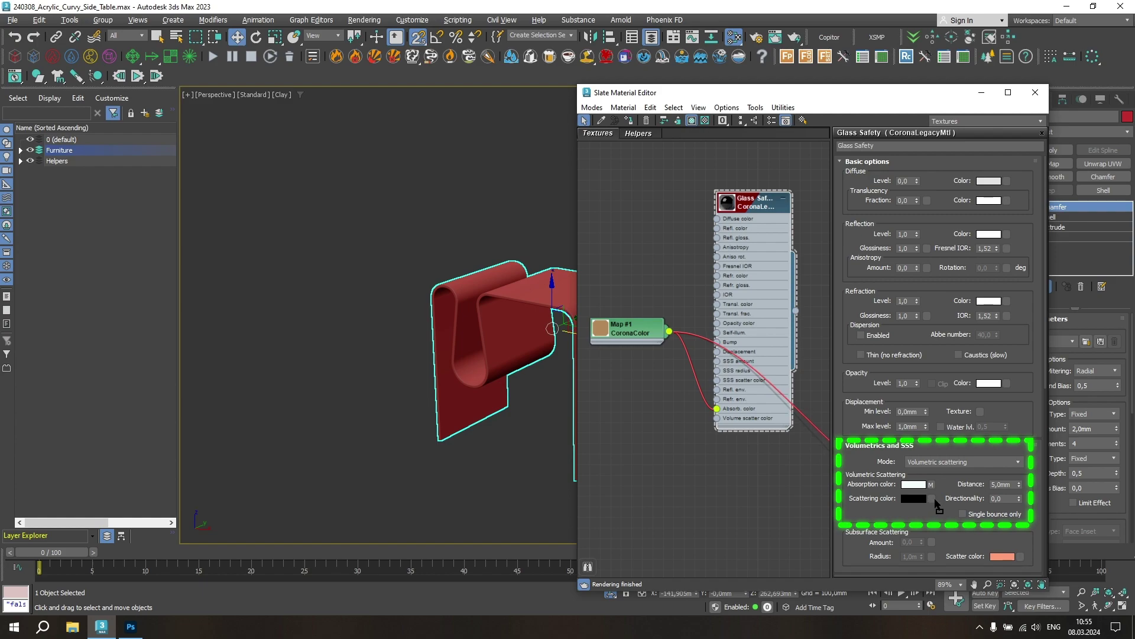
pyautogui.moveTo(779, 401); pyautogui.dragTo(934, 498)
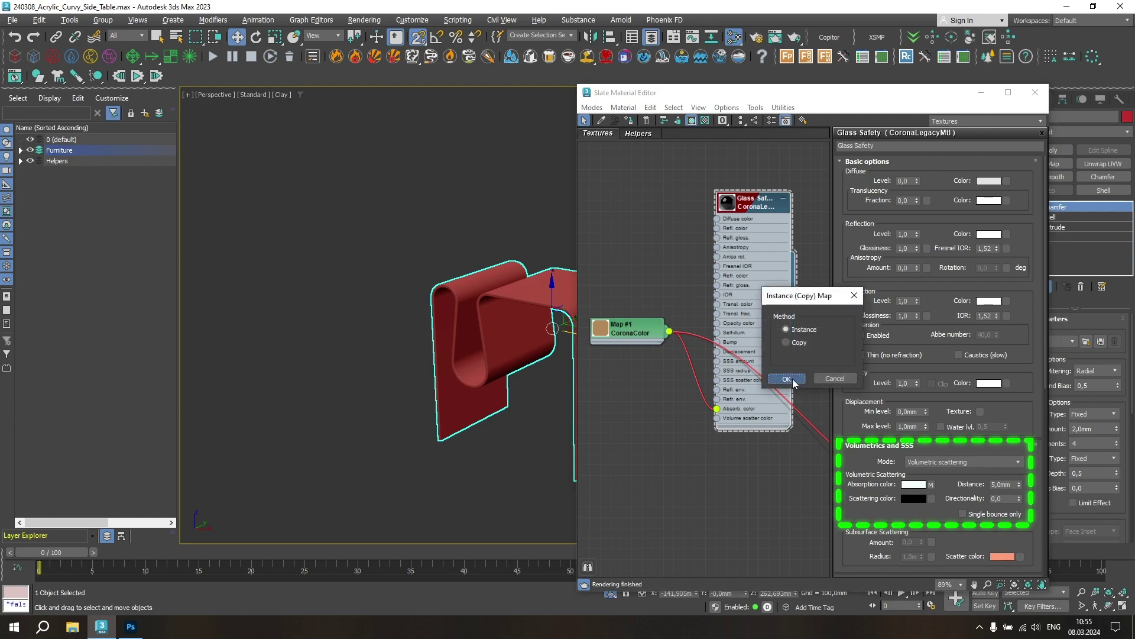
pyautogui.click(787, 379)
pyautogui.moveTo(627, 329); pyautogui.dragTo(607, 392)
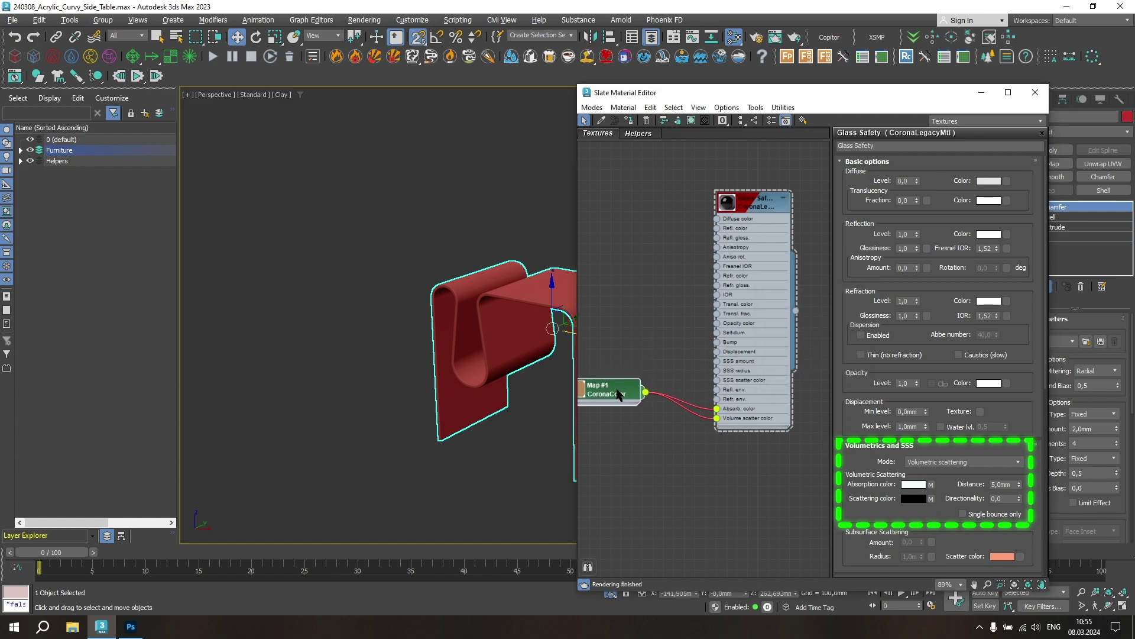
# Set scattering distance 25 mm, directionality 0,99 and refraction glossiness 0,75
pyautogui.doubleClick(1001, 486)
pyautogui.write('5')
pyautogui.press('Tab')
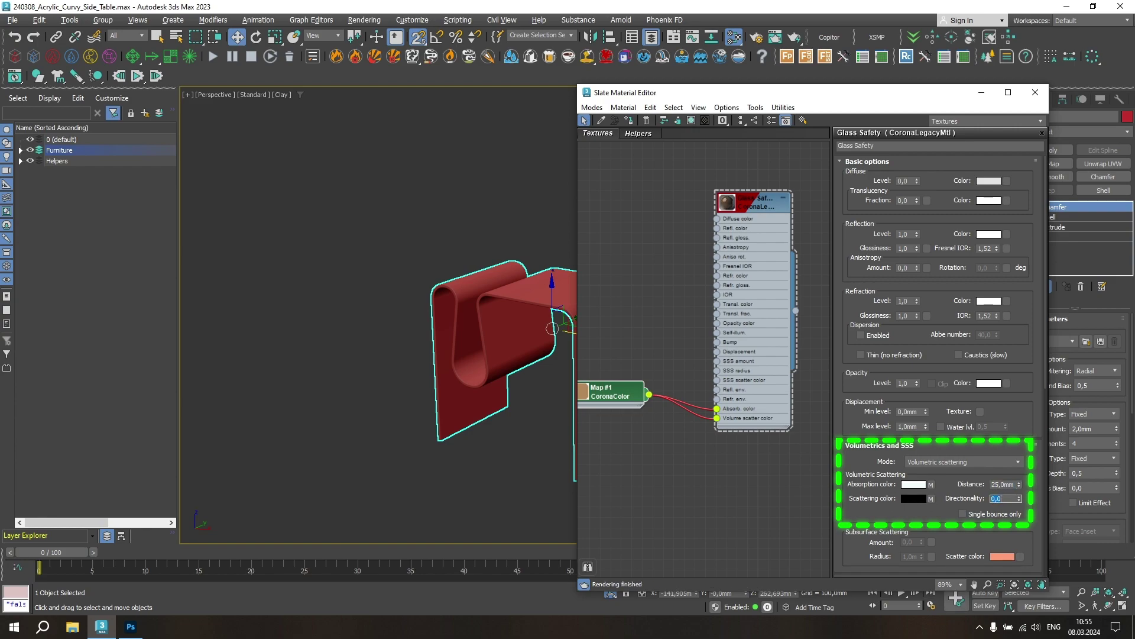
pyautogui.write('0,99')
pyautogui.doubleClick(904, 315)
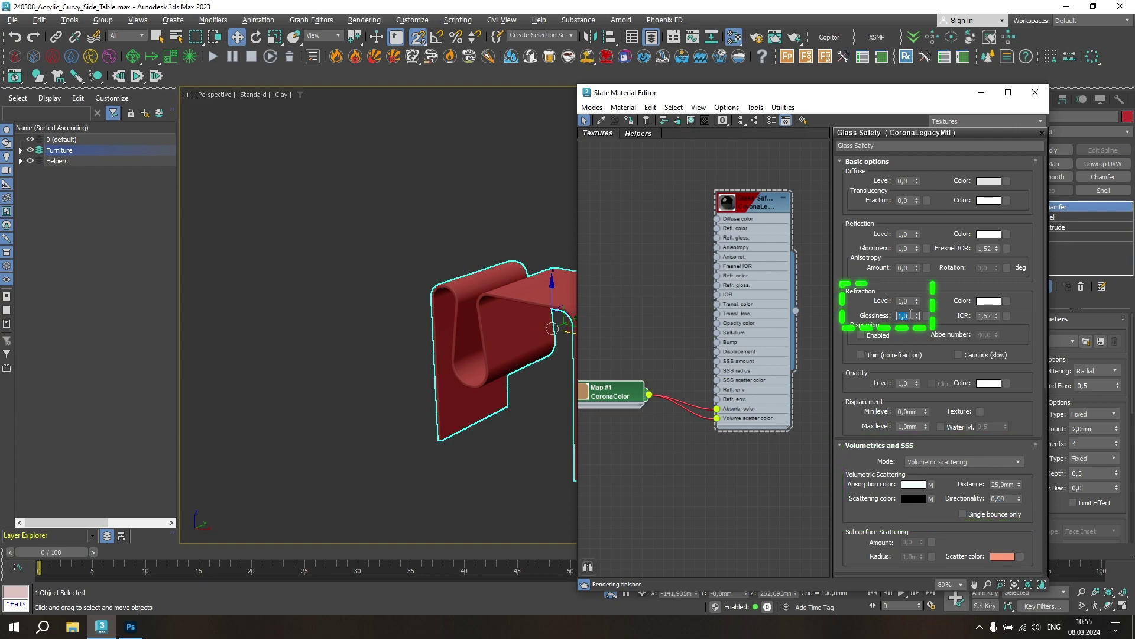
pyautogui.write('0,75')
pyautogui.press('Return')
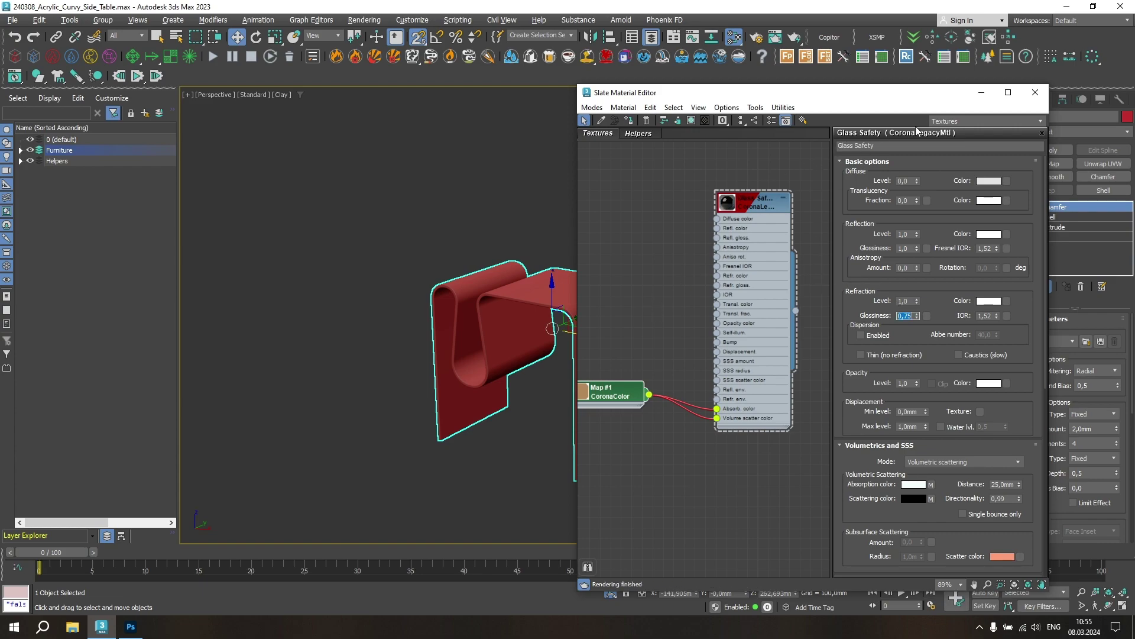
# Add a CoronaBitmap node loaded with the artist_workshop_4k.hdr image
pyautogui.moveTo(668, 501); pyautogui.dragTo(661, 437, button='middle')
pyautogui.rightClick(660, 438)
pyautogui.moveTo(803, 496)
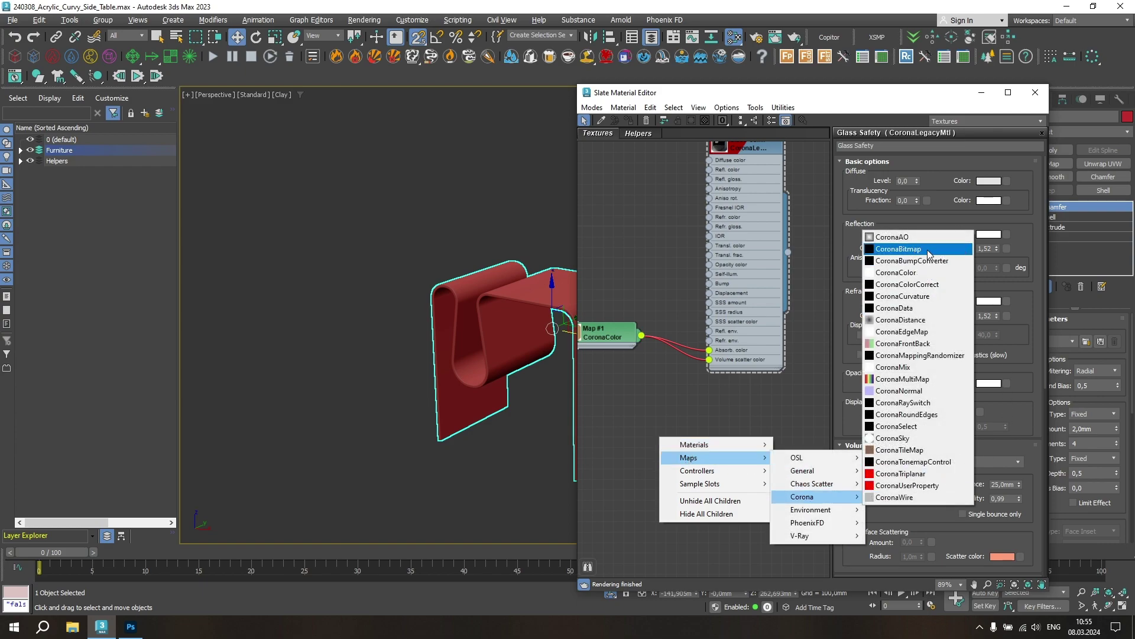
pyautogui.moveTo(803, 470)
pyautogui.click(928, 253)
pyautogui.doubleClick(335, 117)
pyautogui.click(186, 118)
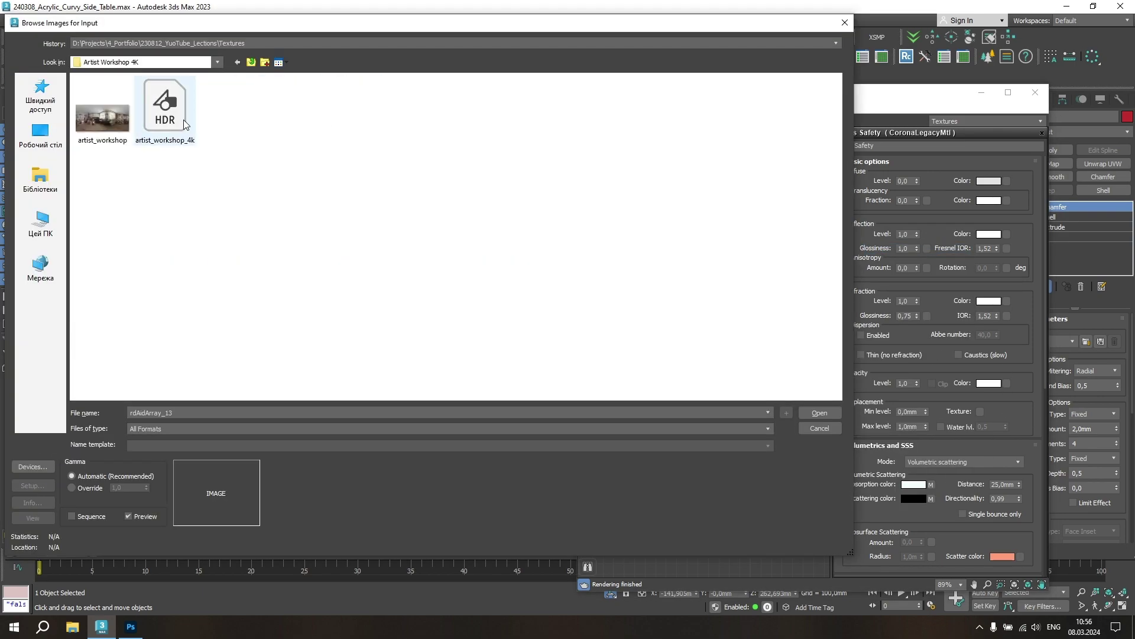
pyautogui.click(177, 273)
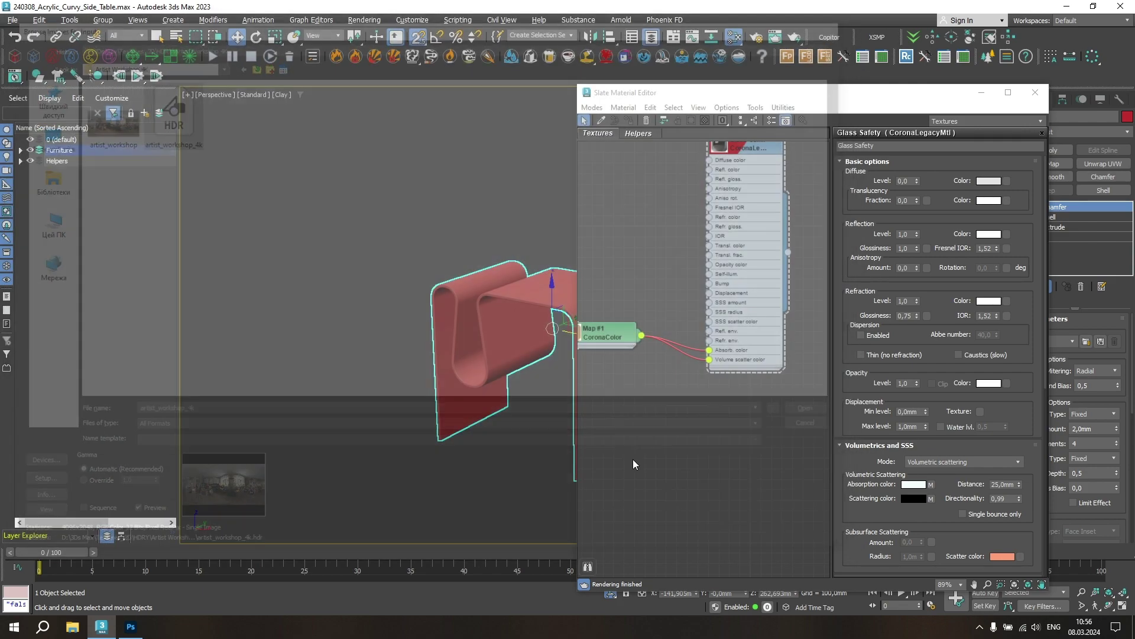
# Feed the HDR bitmap into a new CoronaColorCorrect map set to exposure 1,5
pyautogui.rightClick(716, 425)
pyautogui.moveTo(858, 483)
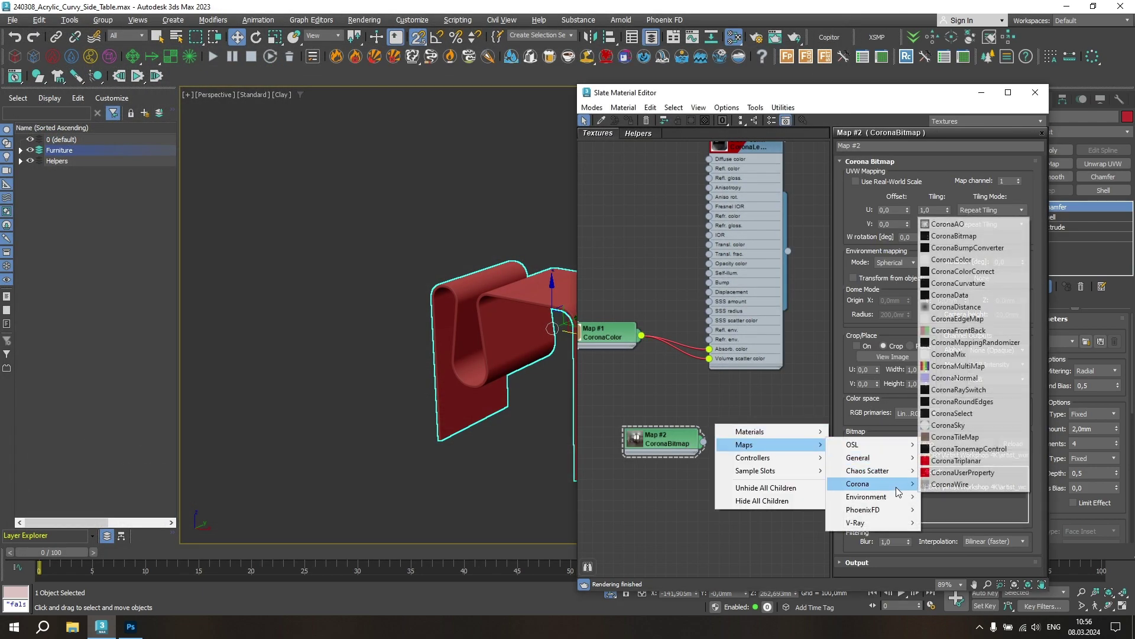
pyautogui.click(963, 271)
pyautogui.moveTo(652, 437); pyautogui.dragTo(615, 473)
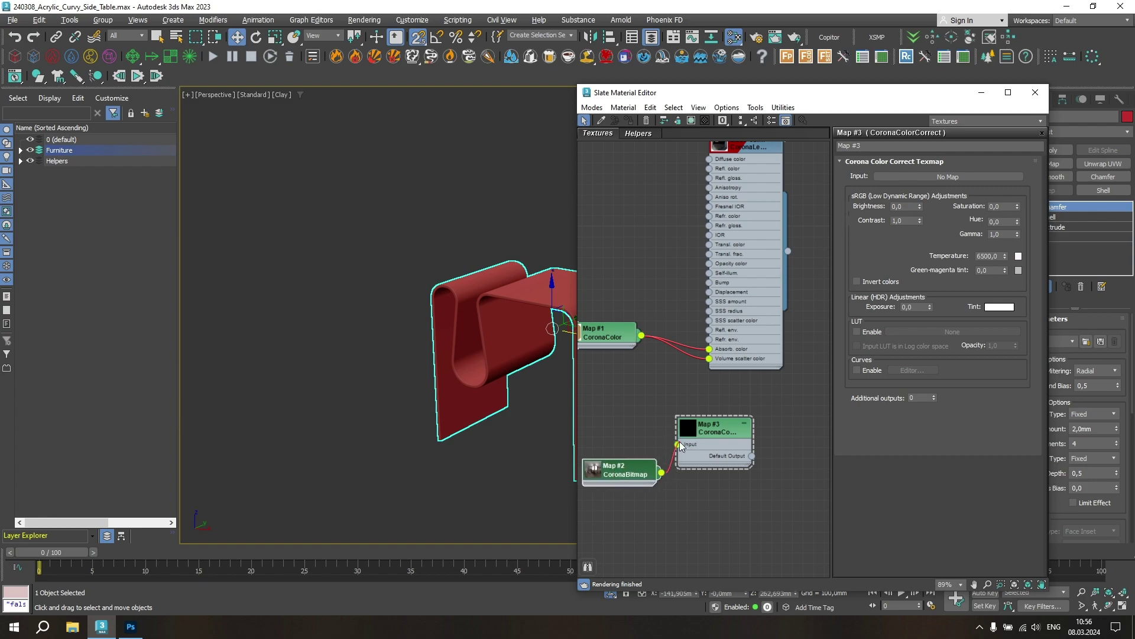
pyautogui.moveTo(679, 444); pyautogui.dragTo(679, 444)
pyautogui.write('1,5')
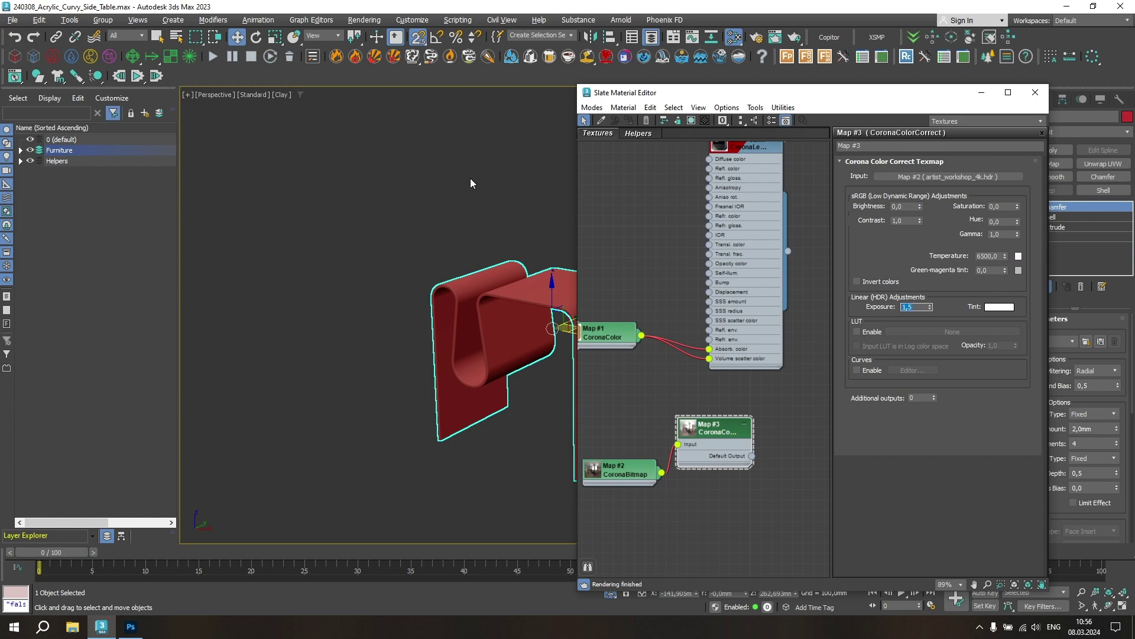
pyautogui.click(391, 162)
# Assign the colour-corrected HDR map as an instanced Environment Map
pyautogui.press('8')
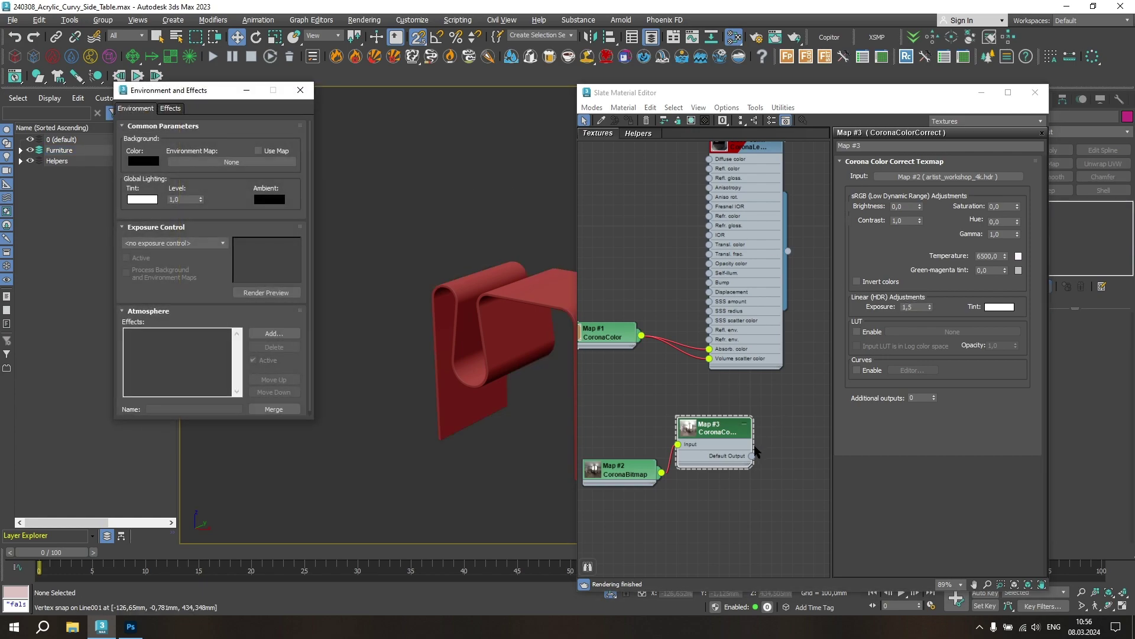
pyautogui.moveTo(752, 455); pyautogui.dragTo(265, 163)
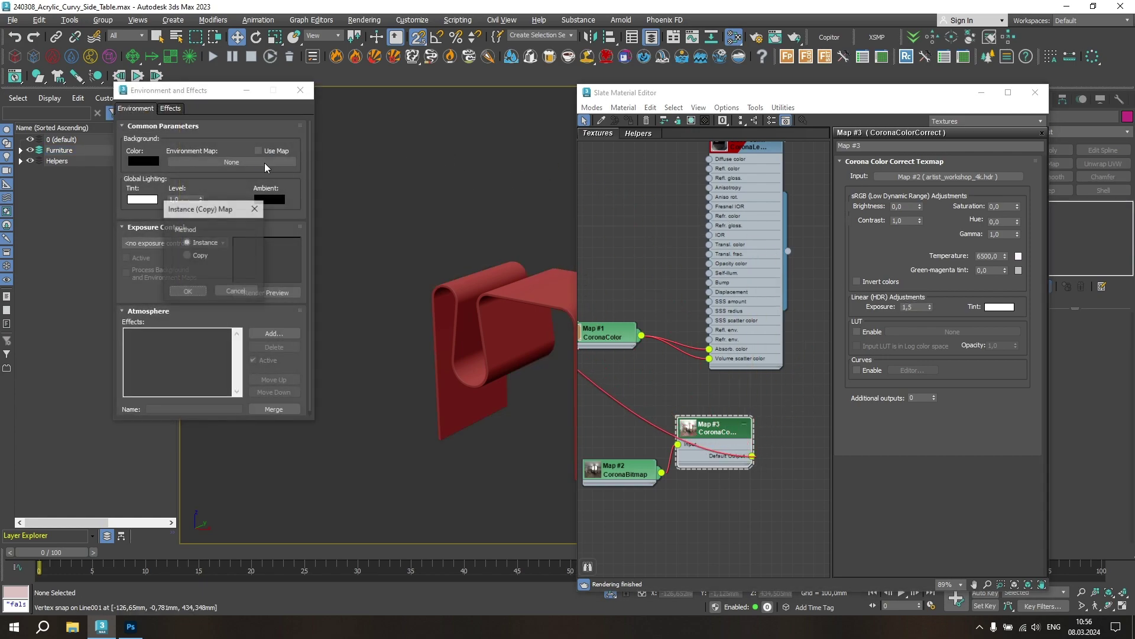
pyautogui.click(187, 290)
pyautogui.click(300, 90)
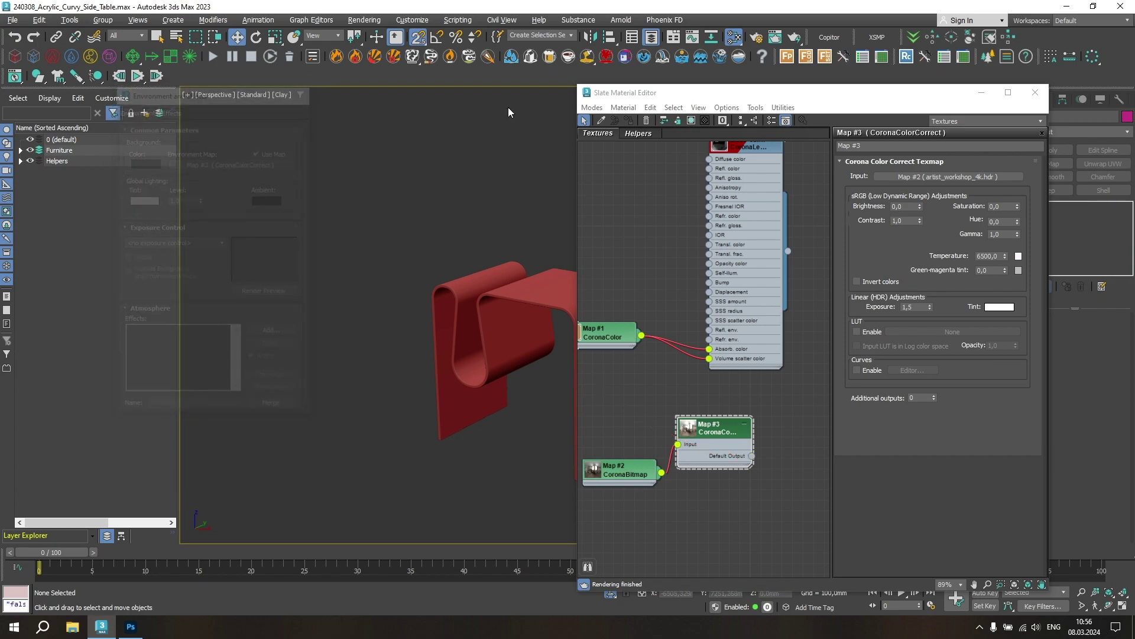
# Frame the table in the perspective viewport and start an interactive Corona render
pyautogui.moveTo(777, 244); pyautogui.dragTo(781, 297, button='middle')
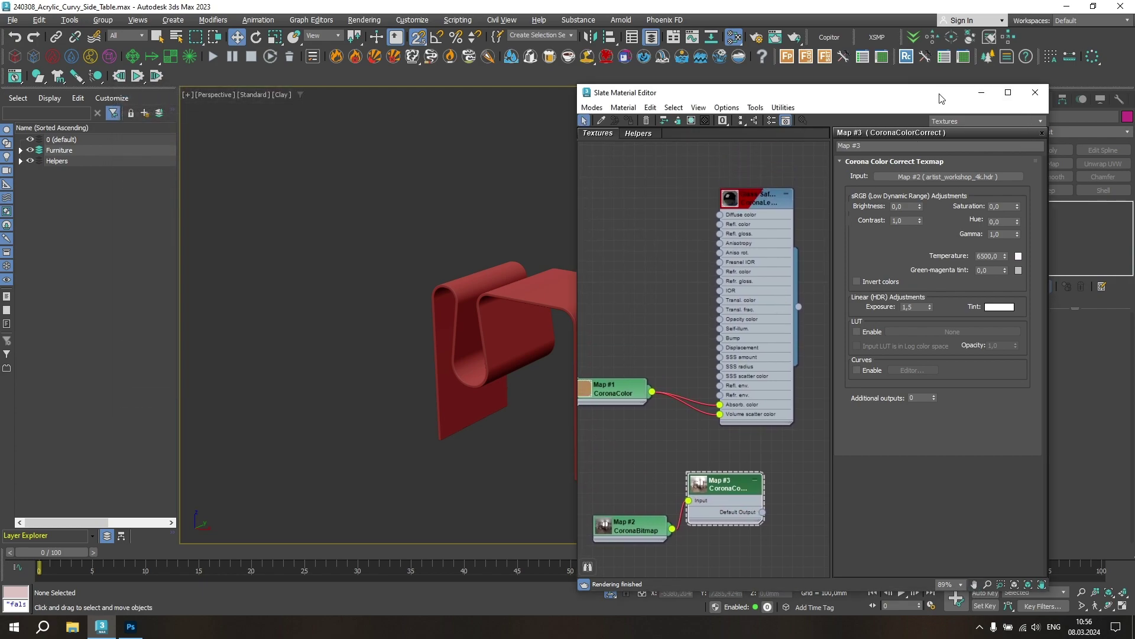
pyautogui.moveTo(940, 99); pyautogui.dragTo(904, 280)
pyautogui.press('F10')
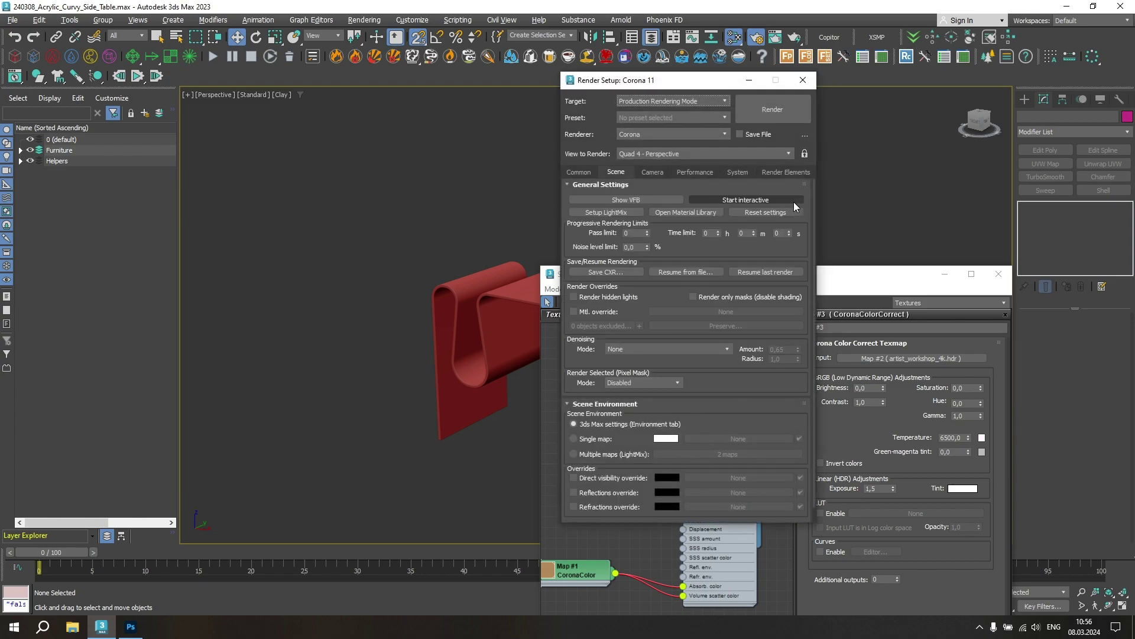
pyautogui.click(518, 383)
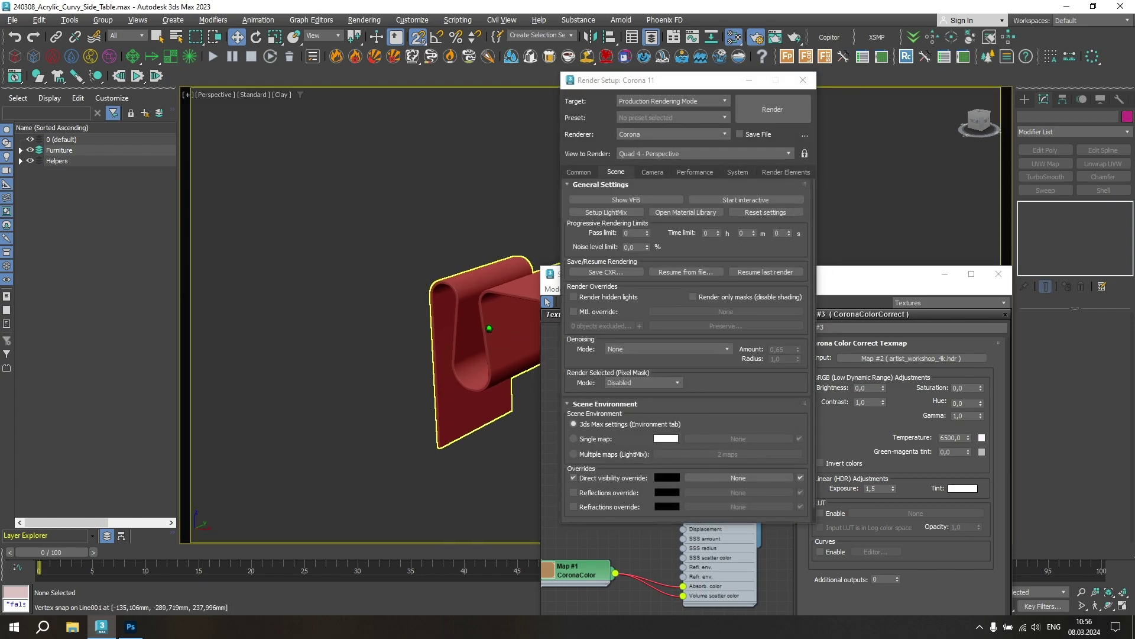
pyautogui.scroll(3, 489, 329)
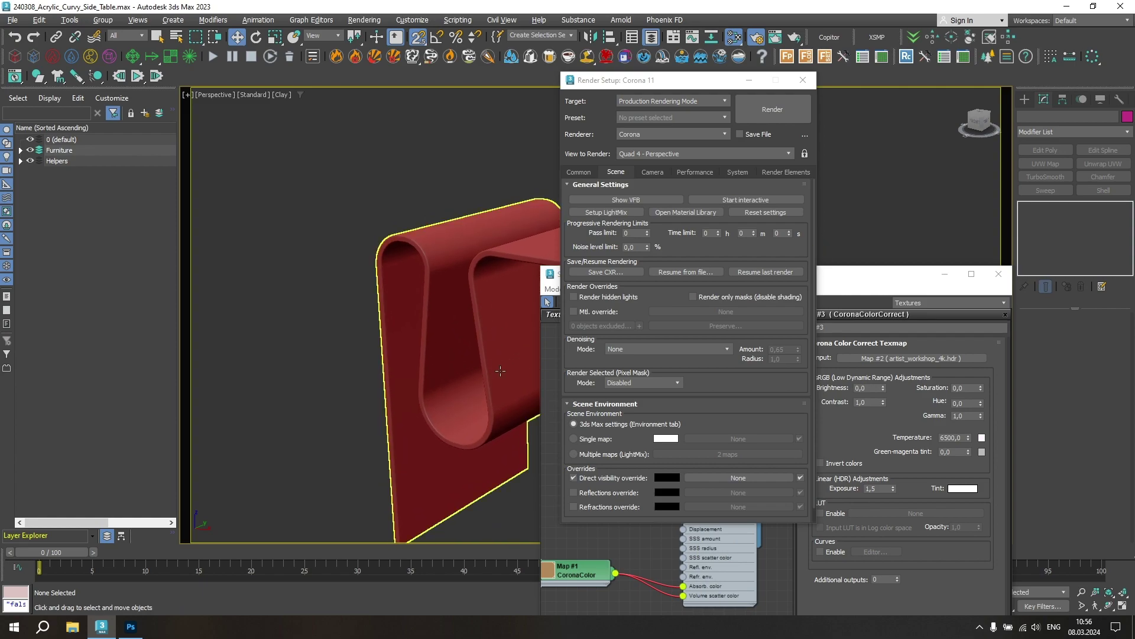
pyautogui.keyDown('alt'); pyautogui.moveTo(500, 371); pyautogui.dragTo(515, 307, button='middle'); pyautogui.keyUp('alt')
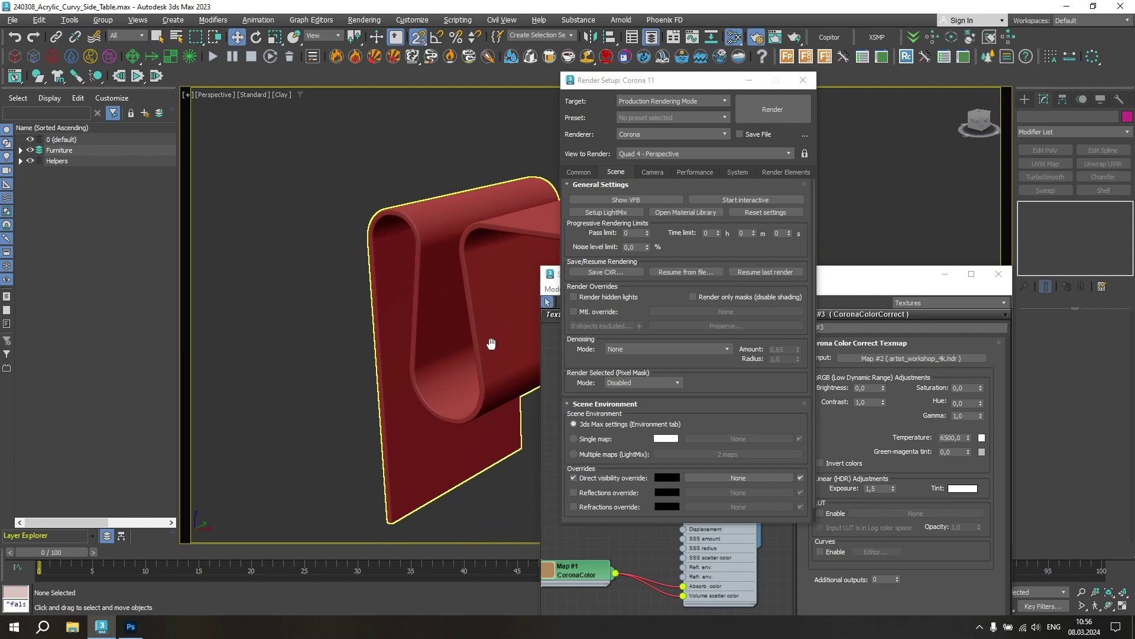
pyautogui.click(735, 201)
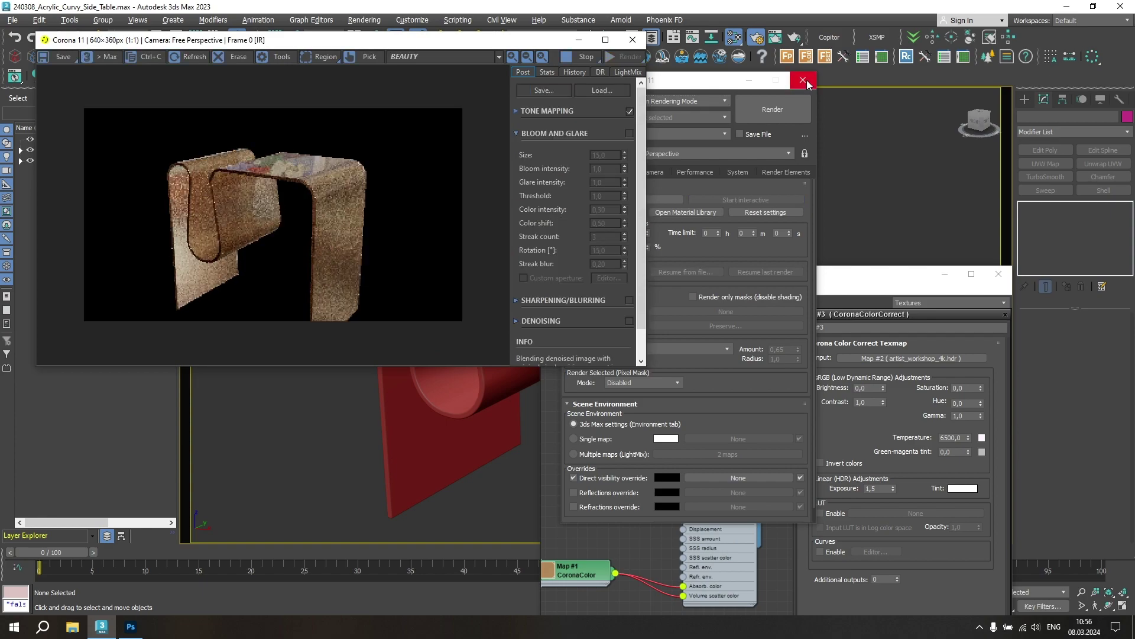
# Close Render Setup, enlarge the interactive render window and pan to reframe the amber table
pyautogui.click(803, 80)
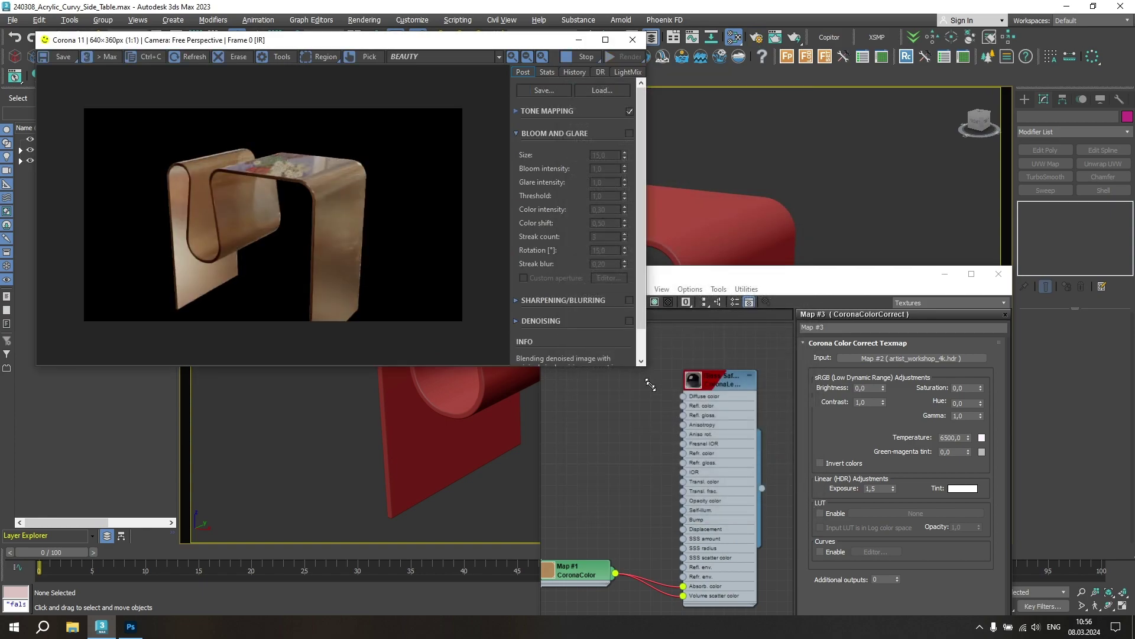
pyautogui.moveTo(645, 367); pyautogui.dragTo(764, 397)
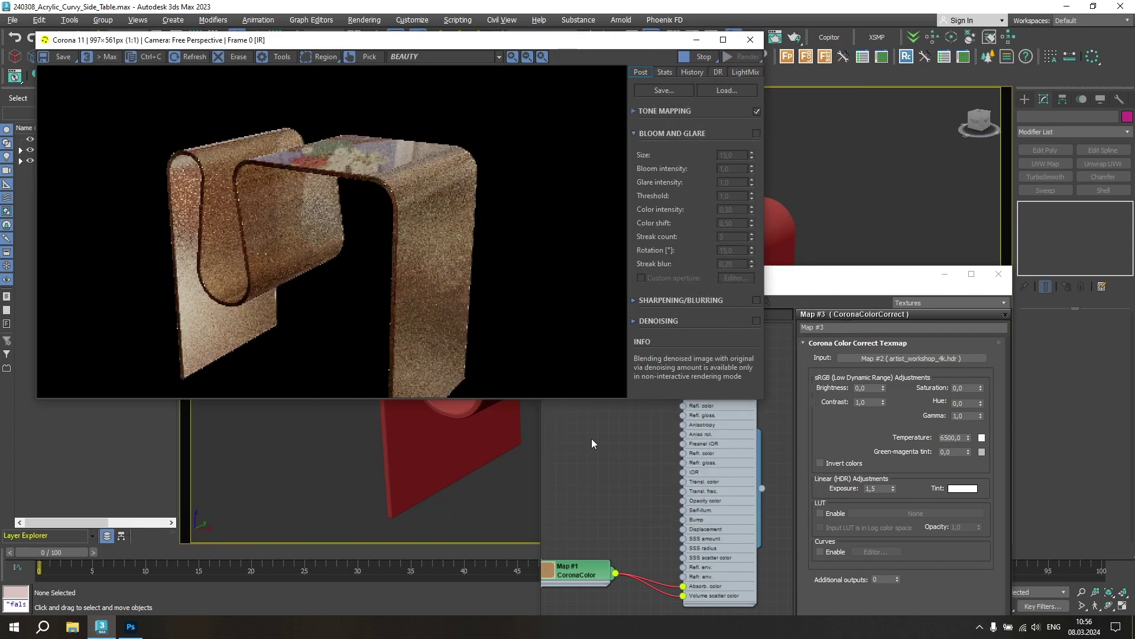
pyautogui.moveTo(494, 473)
pyautogui.mouseDown(button='middle')
pyautogui.moveTo(475, 432)
pyautogui.moveTo(478, 444)
pyautogui.moveTo(456, 442)
pyautogui.mouseUp(button='middle')
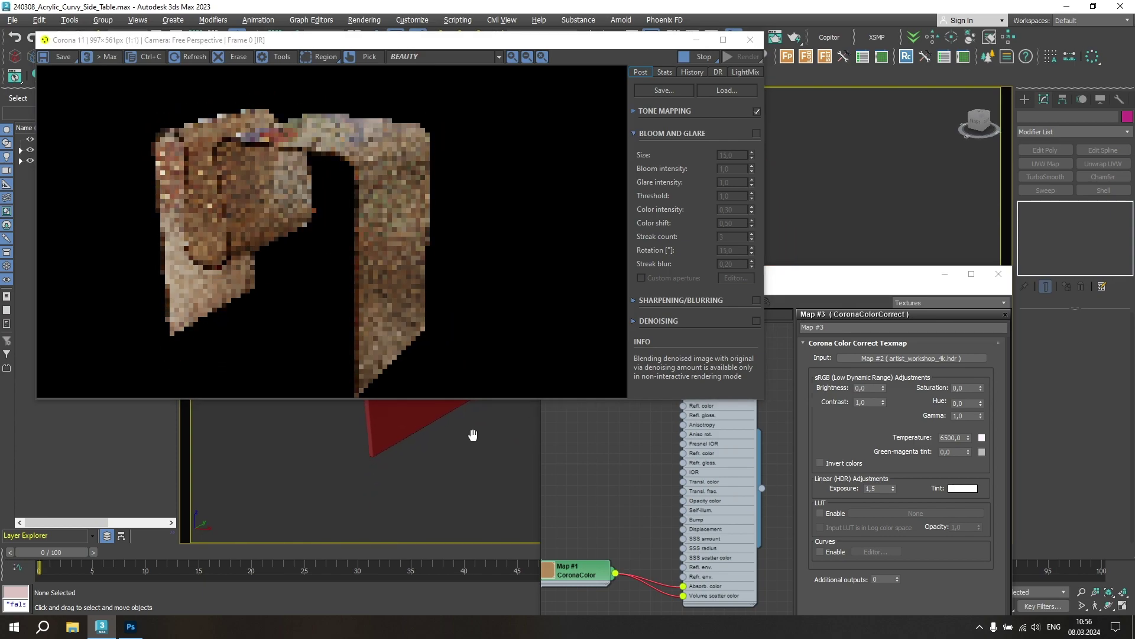
pyautogui.click(635, 477)
pyautogui.rightClick(624, 464)
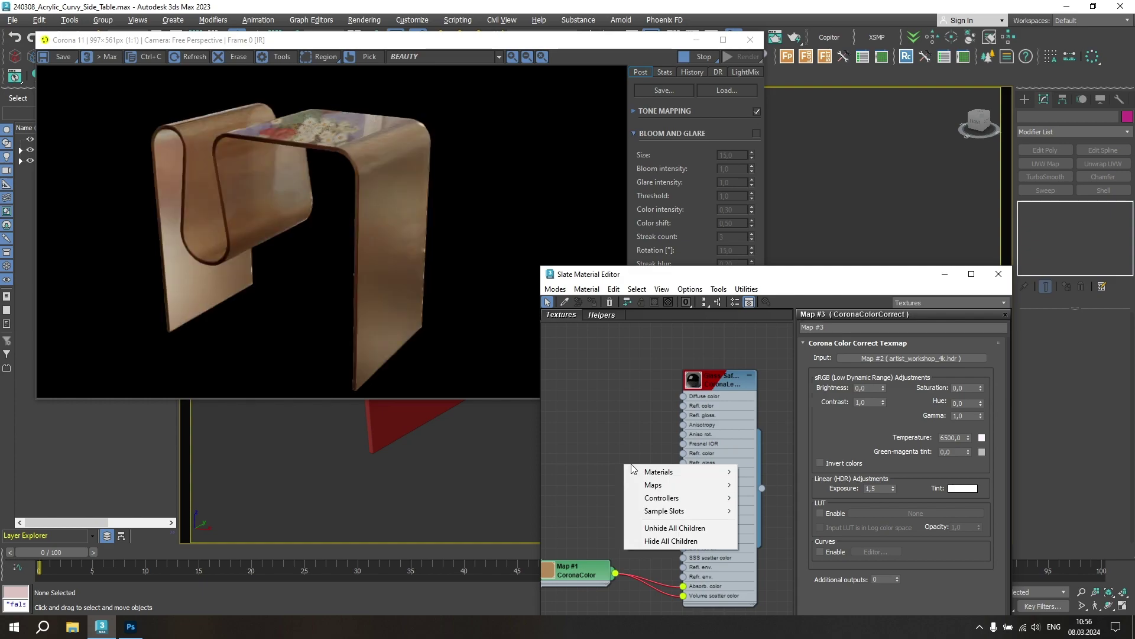
pyautogui.moveTo(767, 524)
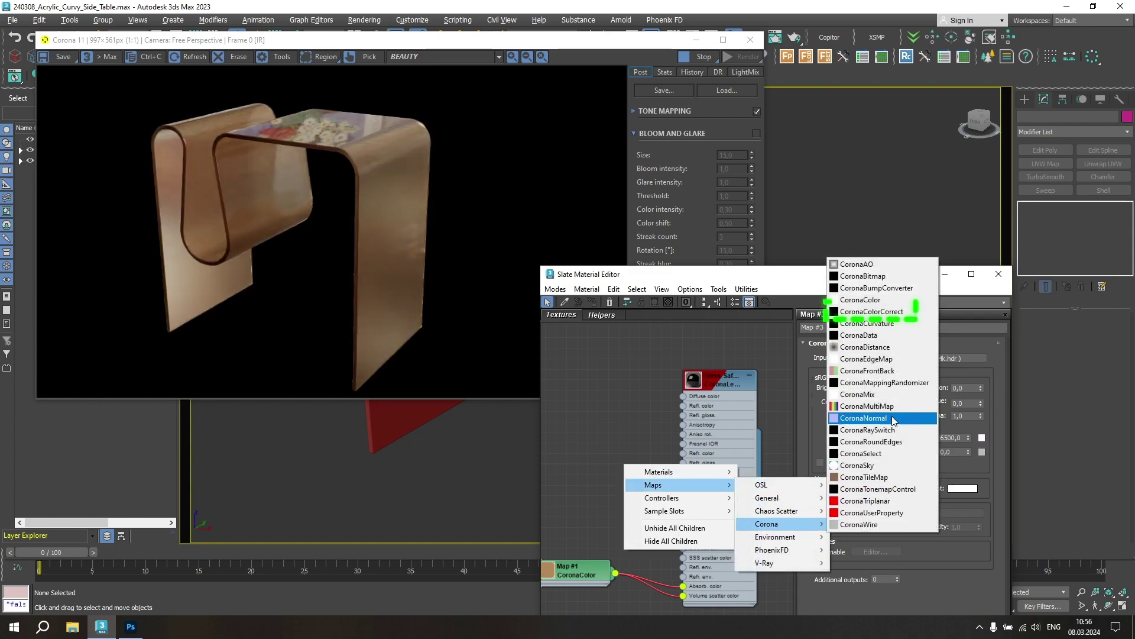
# Route the CoronaColor tint through a new colour-correct map into absorption and volume scatter colour
pyautogui.click(899, 317)
pyautogui.moveTo(619, 567); pyautogui.dragTo(589, 528)
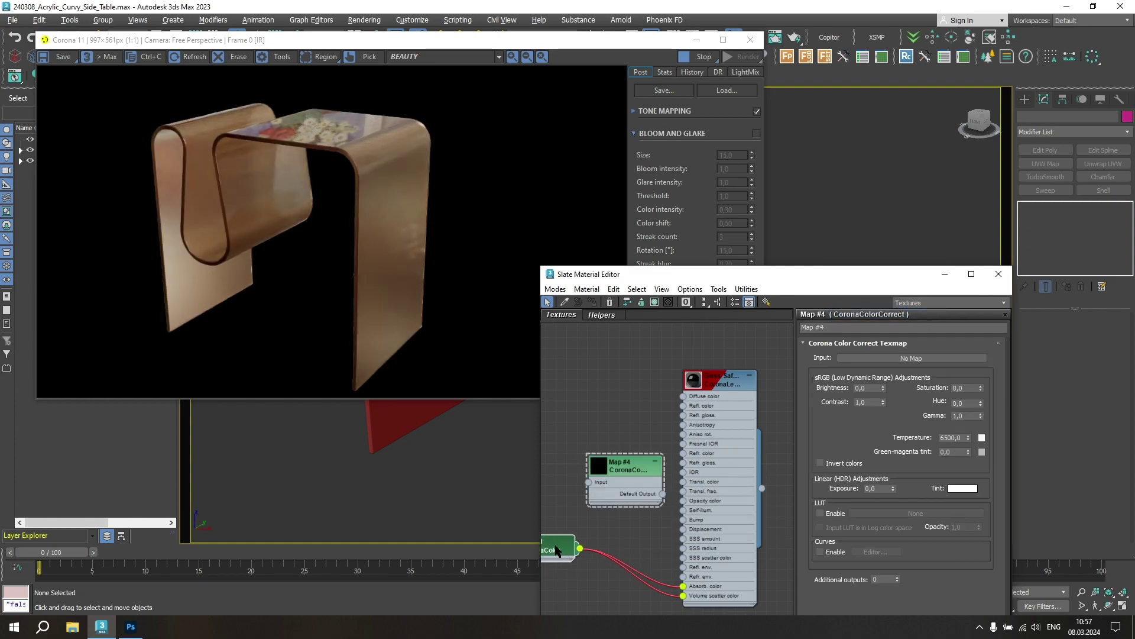
pyautogui.moveTo(606, 481); pyautogui.dragTo(604, 466)
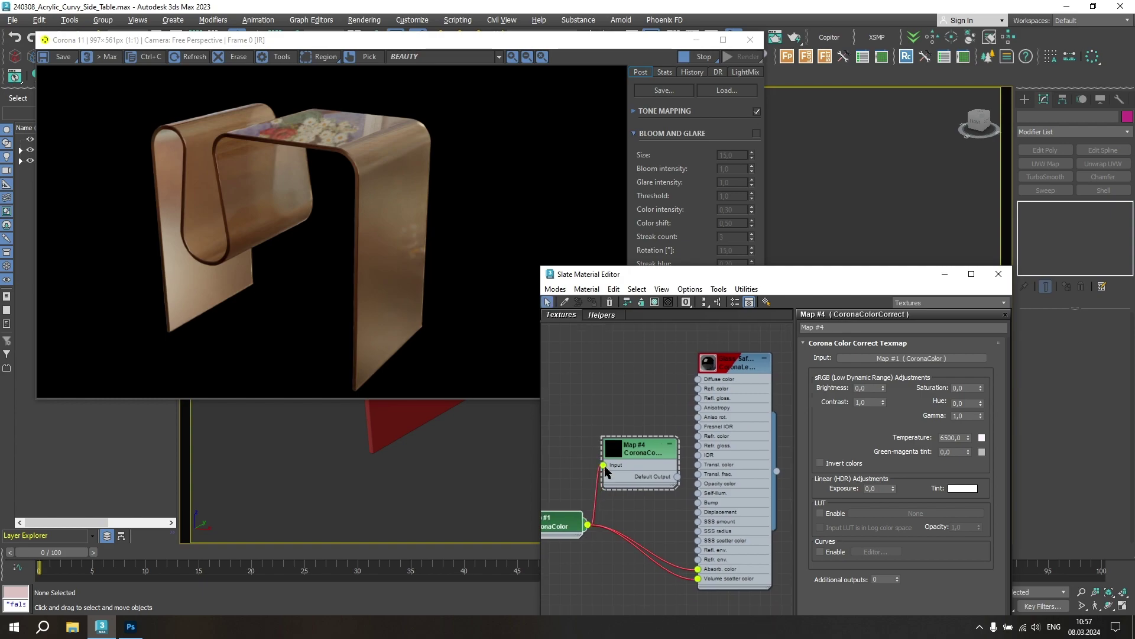
pyautogui.moveTo(678, 477); pyautogui.dragTo(697, 566)
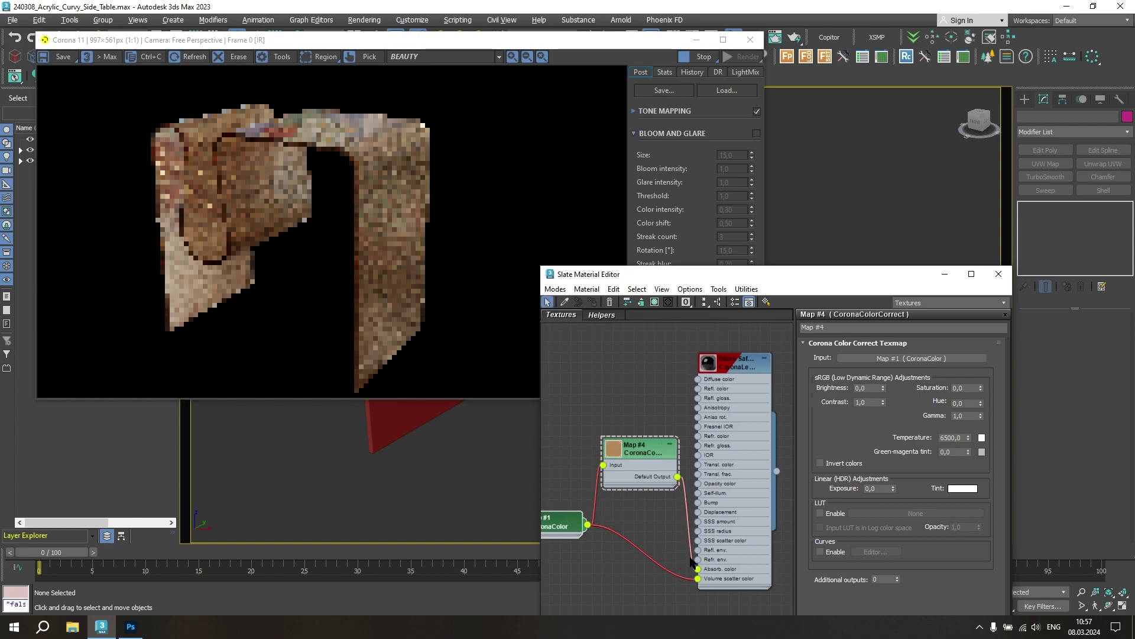
pyautogui.moveTo(678, 478); pyautogui.dragTo(698, 578)
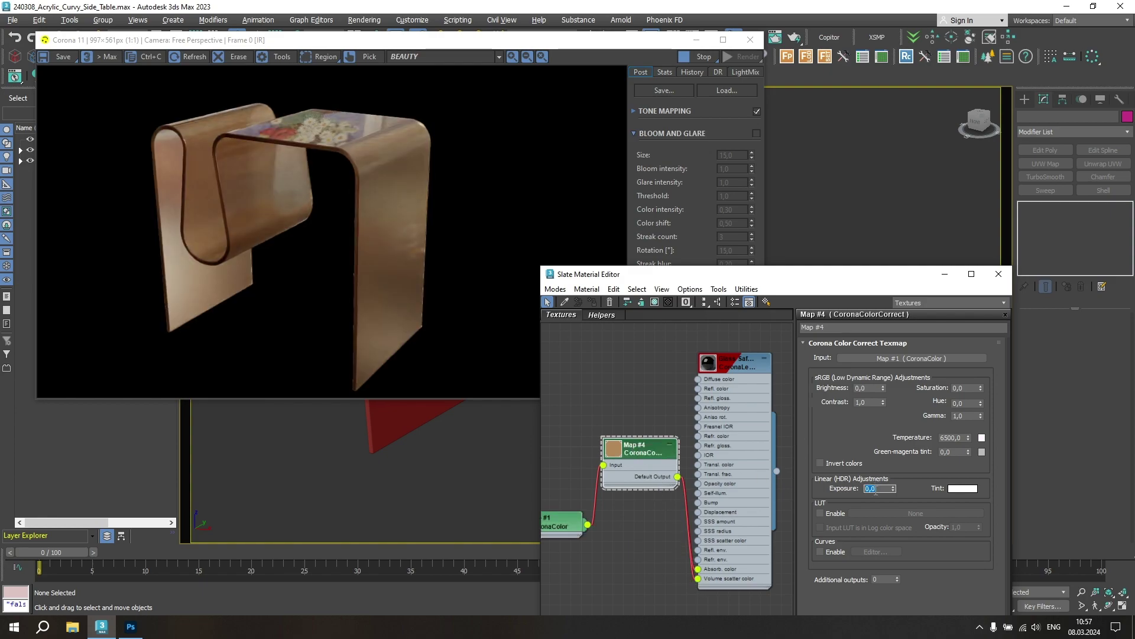
pyautogui.write('-0,5')
# Set the colour-correct exposure to -0,5, hue -5,0 and temperature 7500
pyautogui.press('Return')
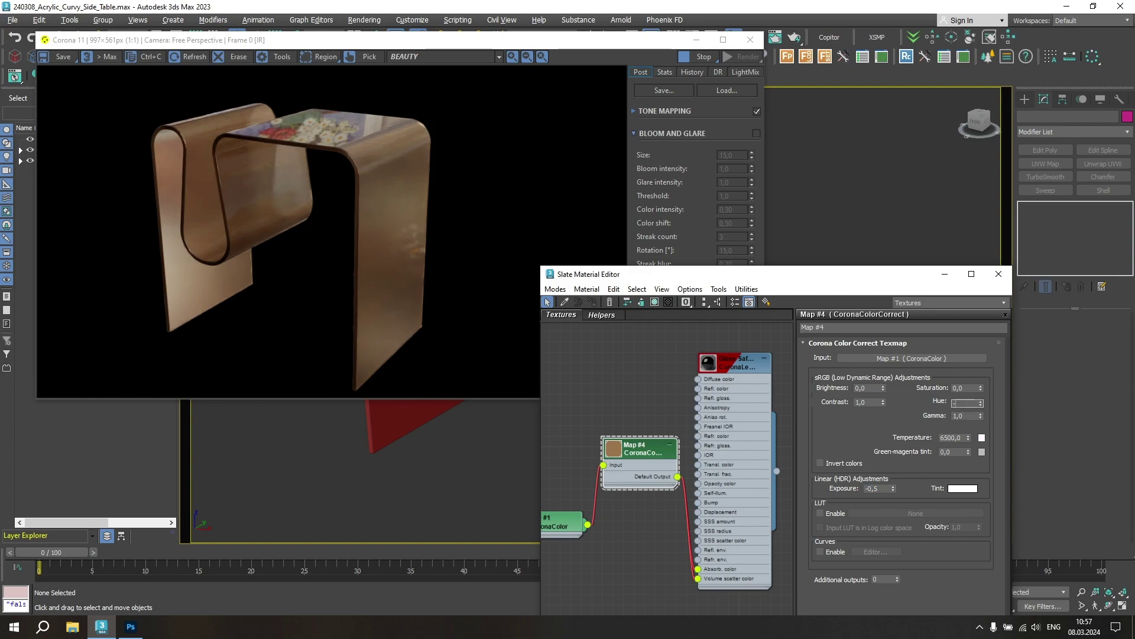
pyautogui.write('5')
pyautogui.press('Return')
pyautogui.press('Return')
# Bring the Corona interactive render of the darker amber table in front of the Slate Material Editor
pyautogui.click(544, 45)
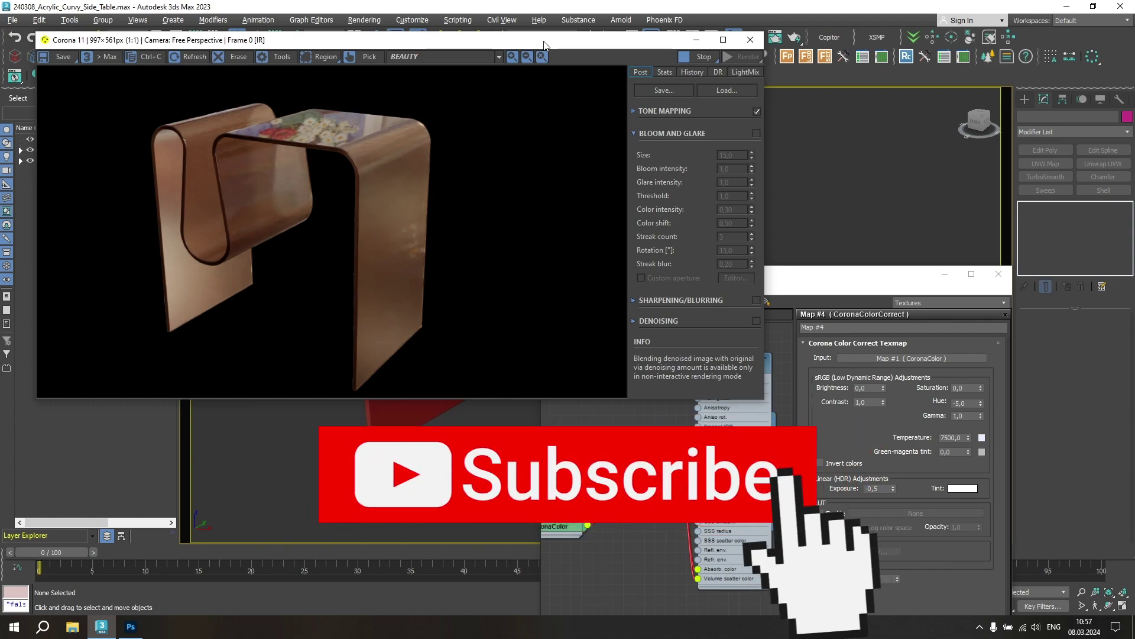